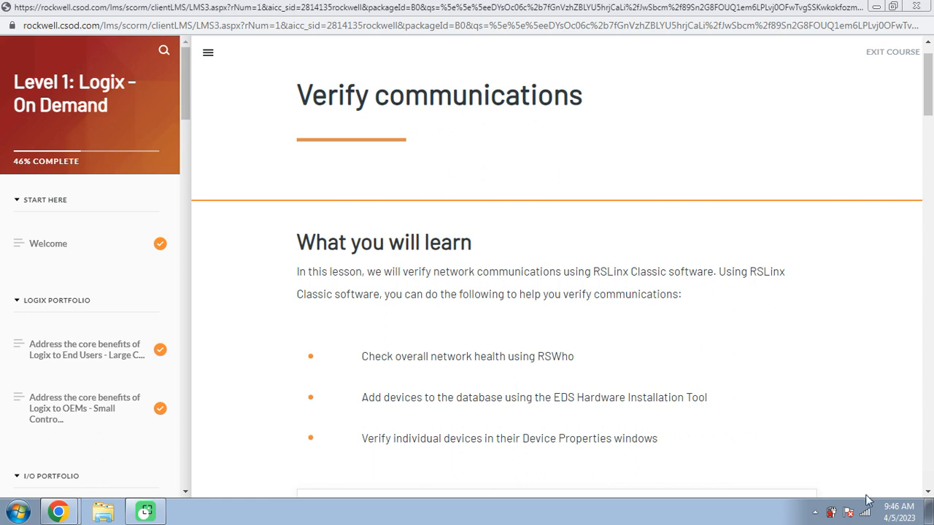
Expand the RSWho section of the Verify communications lesson, read its network health overview, and collapse it
{"action": "scroll", "coordinate": [779, 400], "scroll_direction": "down", "scroll_amount": 1}
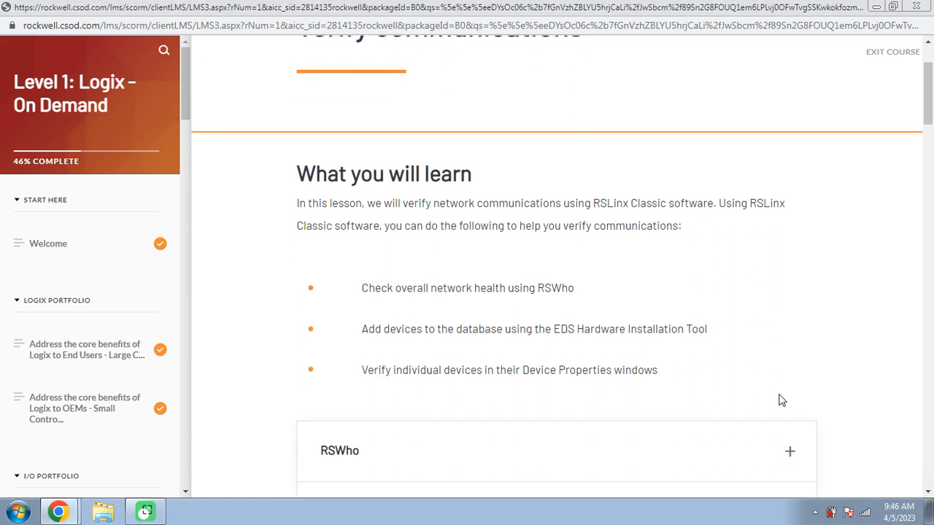
{"action": "scroll", "coordinate": [779, 399], "scroll_direction": "down", "scroll_amount": 2}
{"action": "scroll", "coordinate": [779, 400], "scroll_direction": "down", "scroll_amount": 1}
{"action": "scroll", "coordinate": [779, 400], "scroll_direction": "up", "scroll_amount": 1}
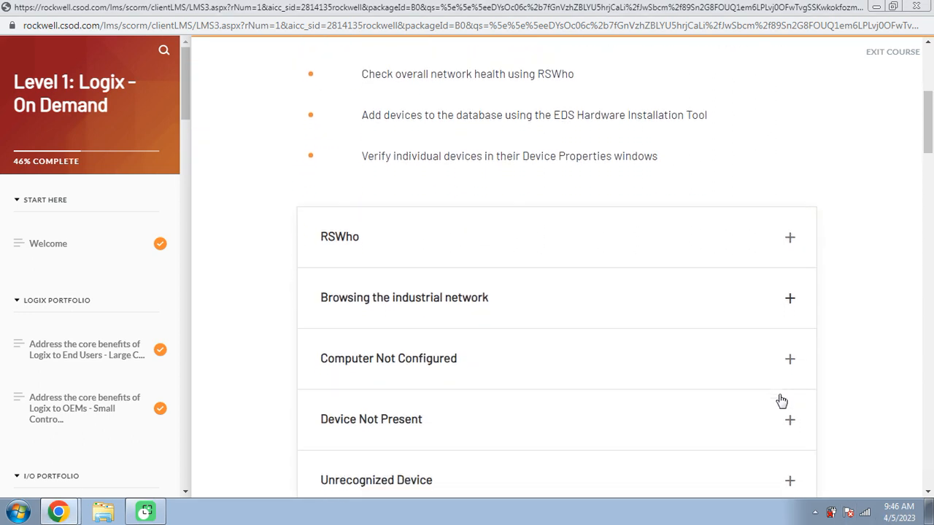
{"action": "scroll", "coordinate": [779, 400], "scroll_direction": "down", "scroll_amount": 3}
{"action": "scroll", "coordinate": [780, 401], "scroll_direction": "down", "scroll_amount": 1}
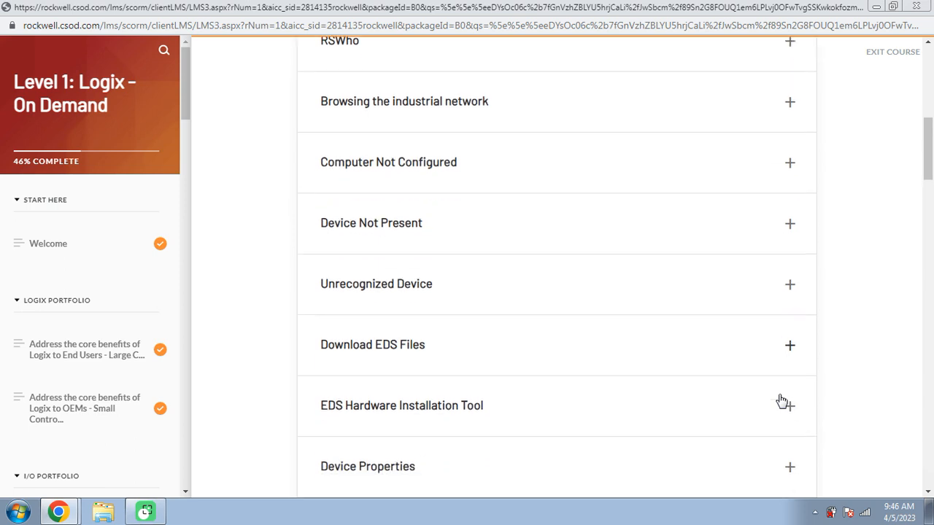
{"action": "scroll", "coordinate": [780, 400], "scroll_direction": "up", "scroll_amount": 1}
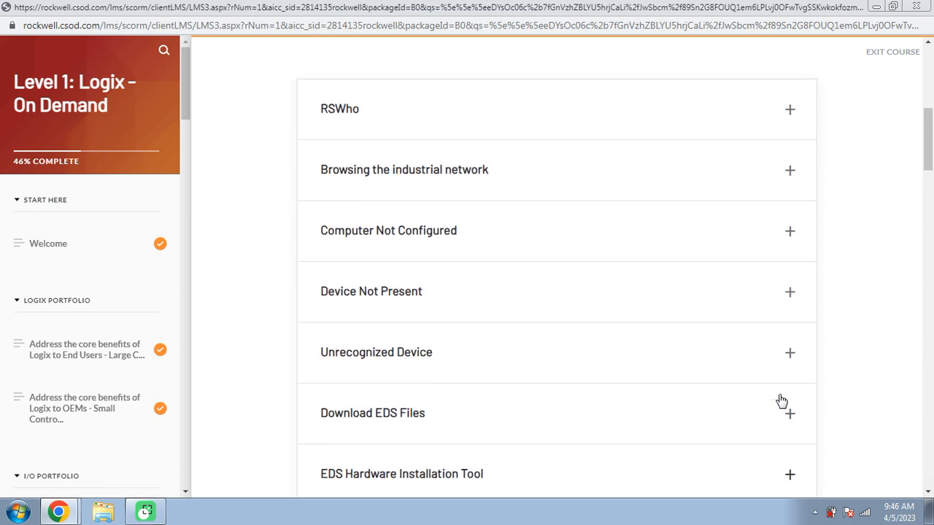
{"action": "left_click", "coordinate": [790, 115]}
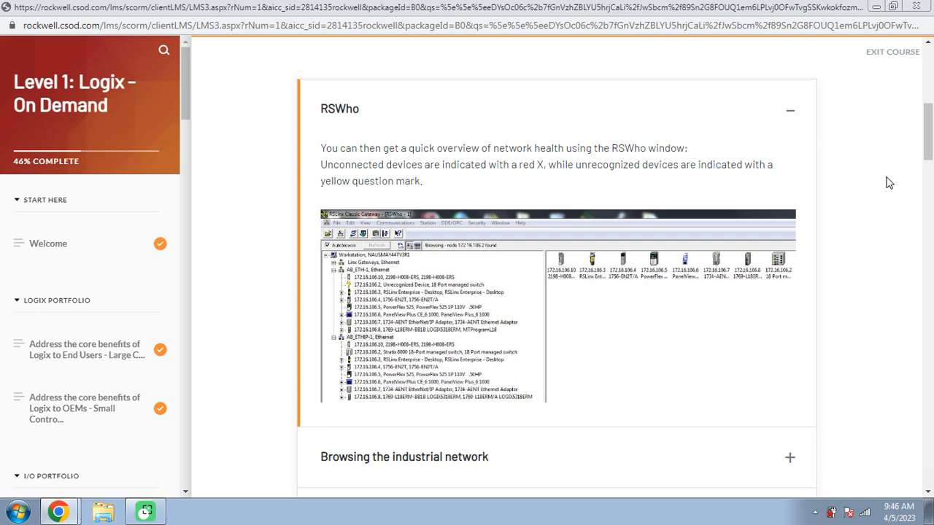
{"action": "left_click", "coordinate": [790, 109]}
Open the Browsing the industrial network section, read about driver selection and the Autobrowse option, and collapse it
{"action": "left_click", "coordinate": [789, 170]}
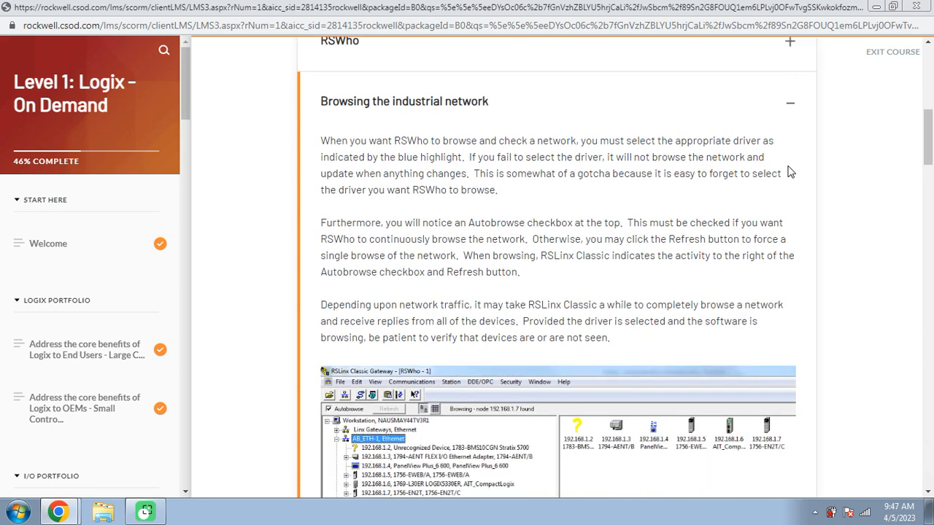
{"action": "scroll", "coordinate": [790, 173], "scroll_direction": "down", "scroll_amount": 1}
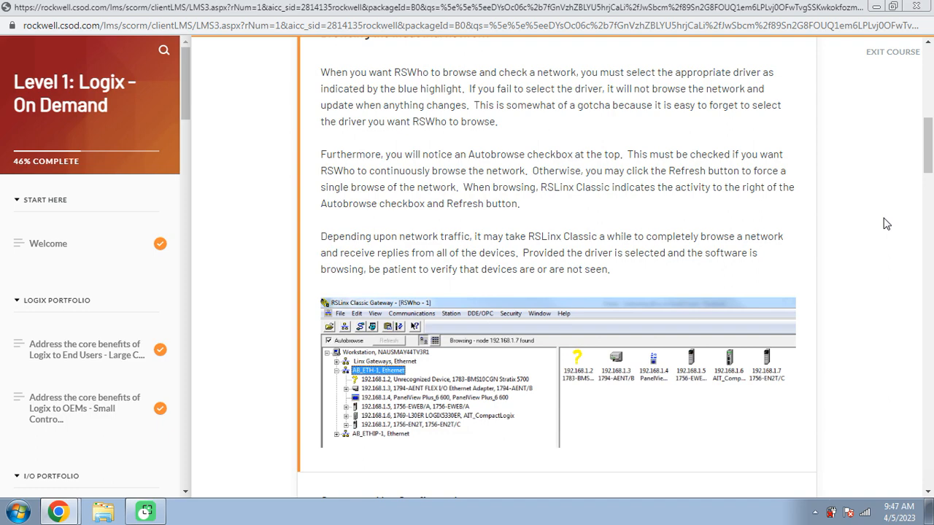
{"action": "scroll", "coordinate": [886, 224], "scroll_direction": "down", "scroll_amount": 3}
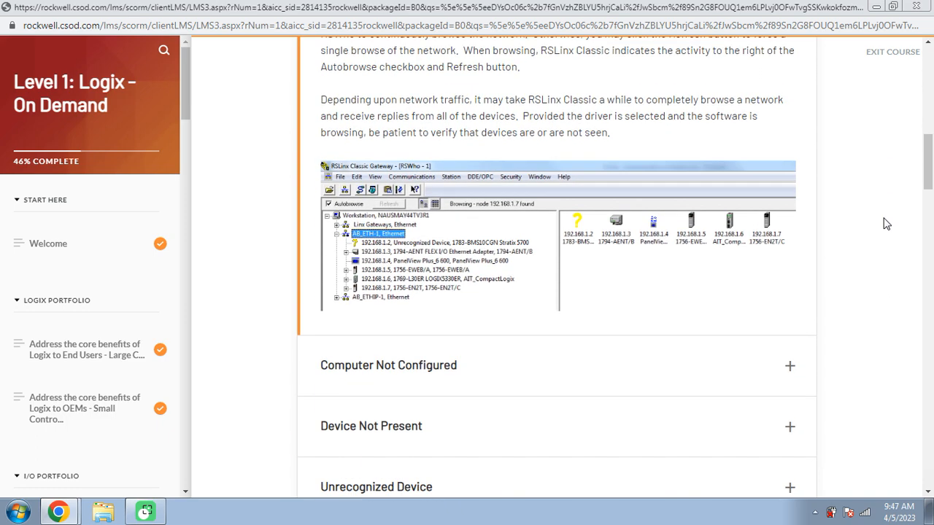
{"action": "scroll", "coordinate": [887, 224], "scroll_direction": "down", "scroll_amount": 1}
{"action": "scroll", "coordinate": [886, 224], "scroll_direction": "down", "scroll_amount": 2}
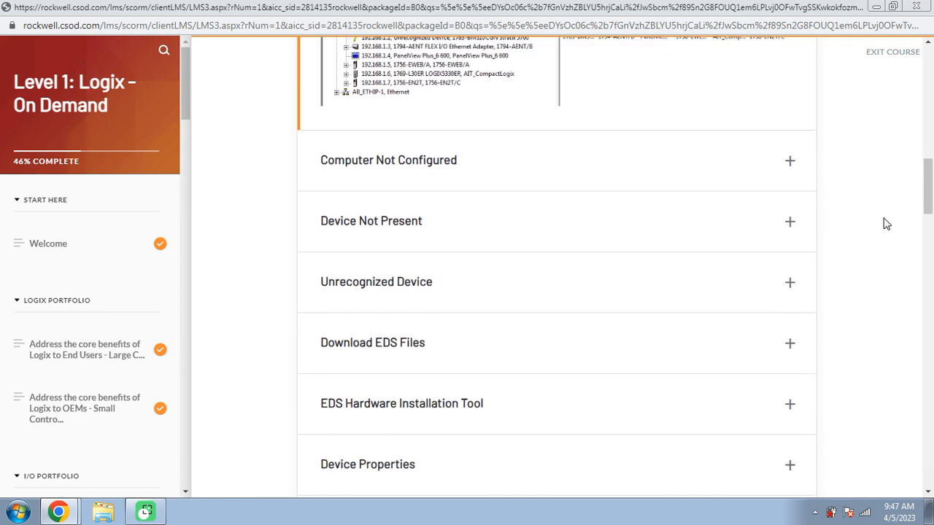
{"action": "scroll", "coordinate": [877, 215], "scroll_direction": "up", "scroll_amount": 3}
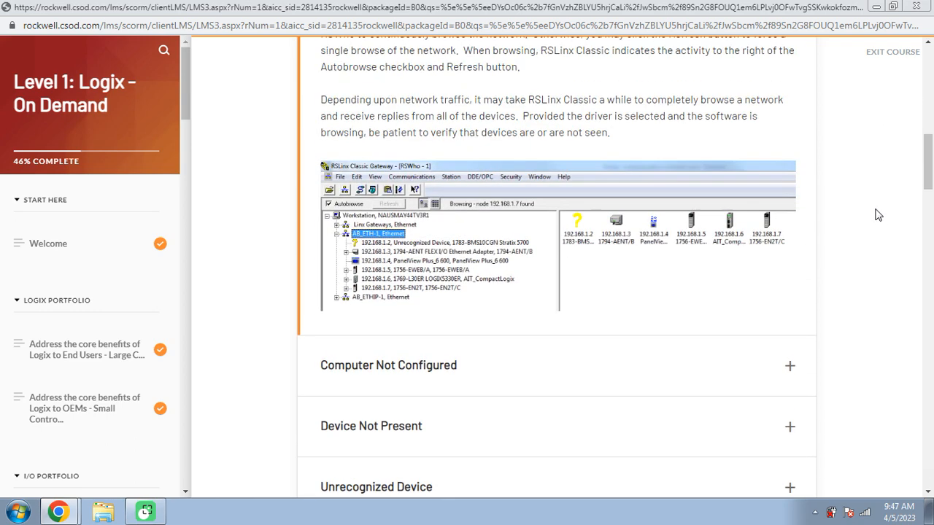
{"action": "scroll", "coordinate": [877, 215], "scroll_direction": "up", "scroll_amount": 3}
{"action": "left_click", "coordinate": [790, 101]}
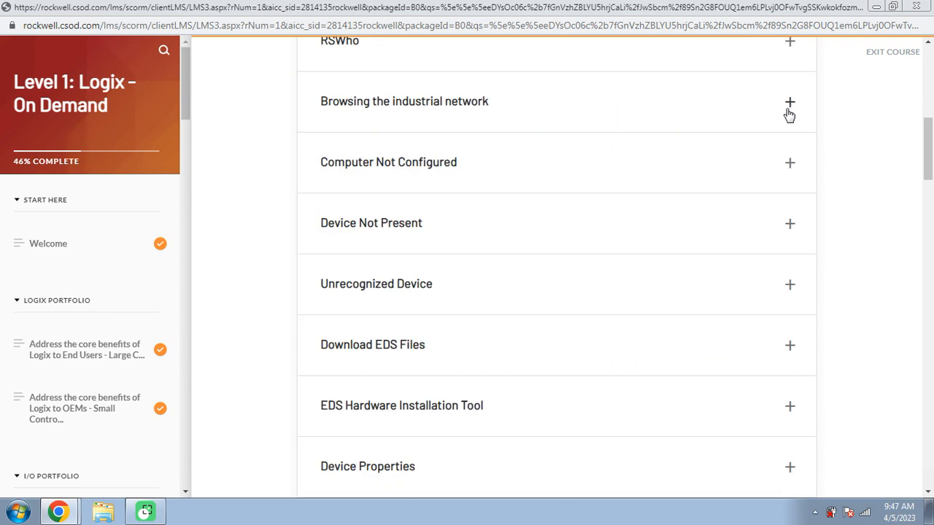
Read the Computer Not Configured and Device Not Present sections, collapsing each one after reading
{"action": "left_click", "coordinate": [785, 164]}
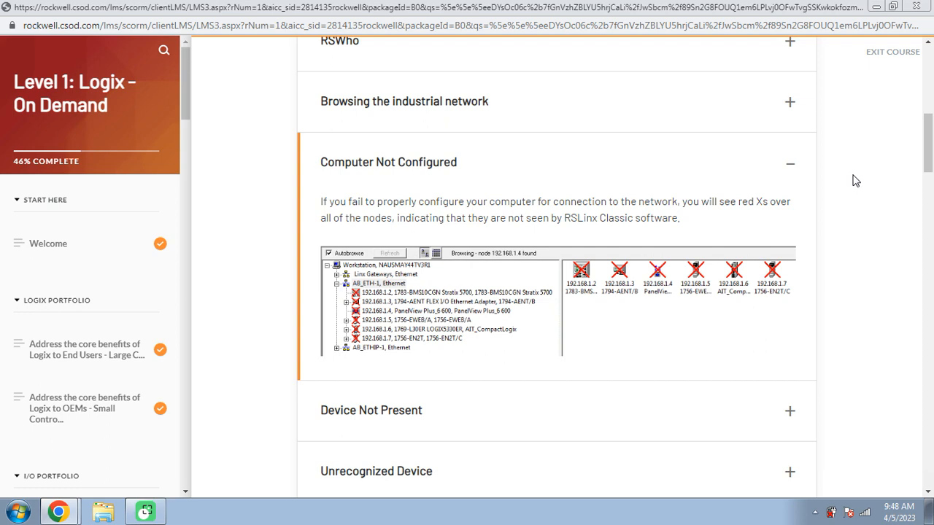
{"action": "left_click", "coordinate": [790, 164]}
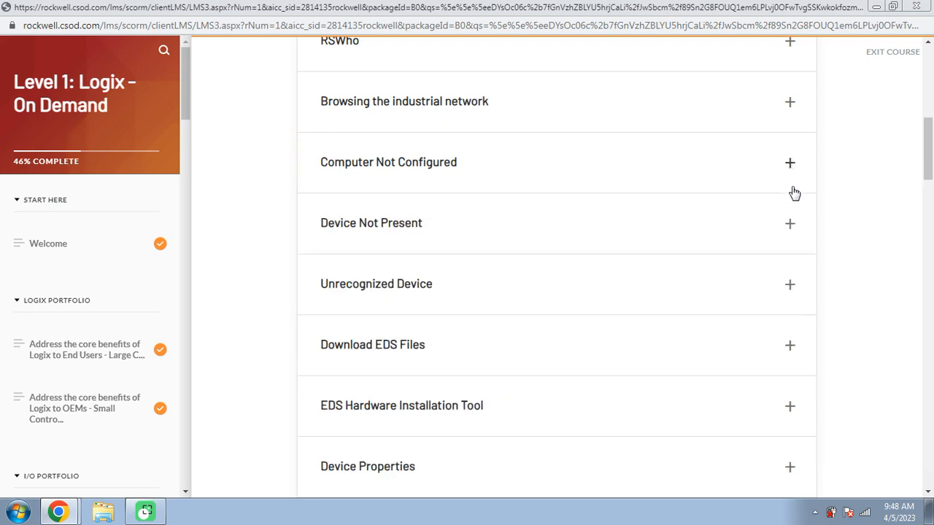
{"action": "left_click", "coordinate": [789, 225]}
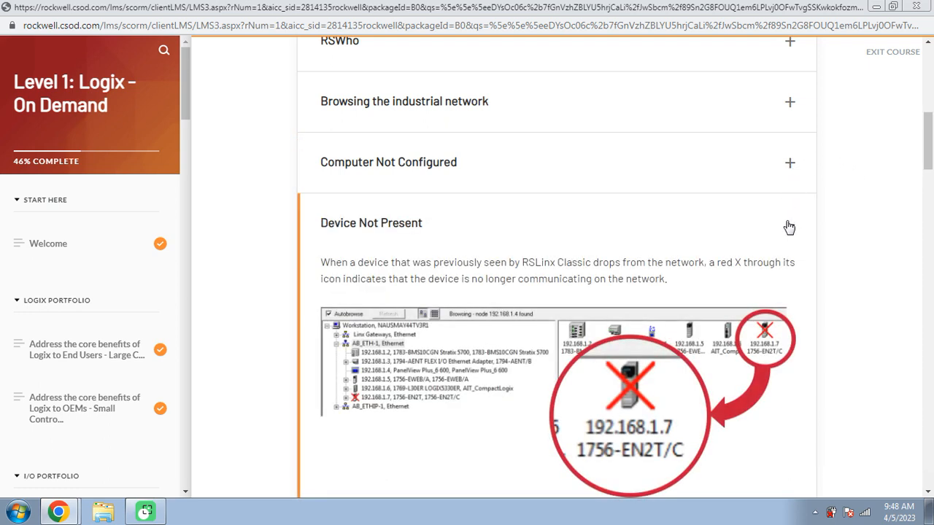
{"action": "scroll", "coordinate": [789, 227], "scroll_direction": "down", "scroll_amount": 1}
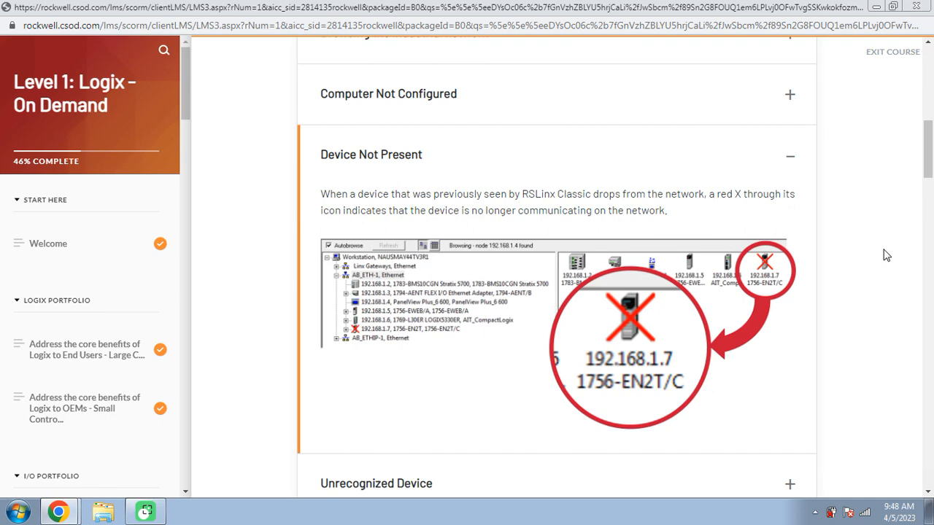
{"action": "left_click", "coordinate": [790, 156]}
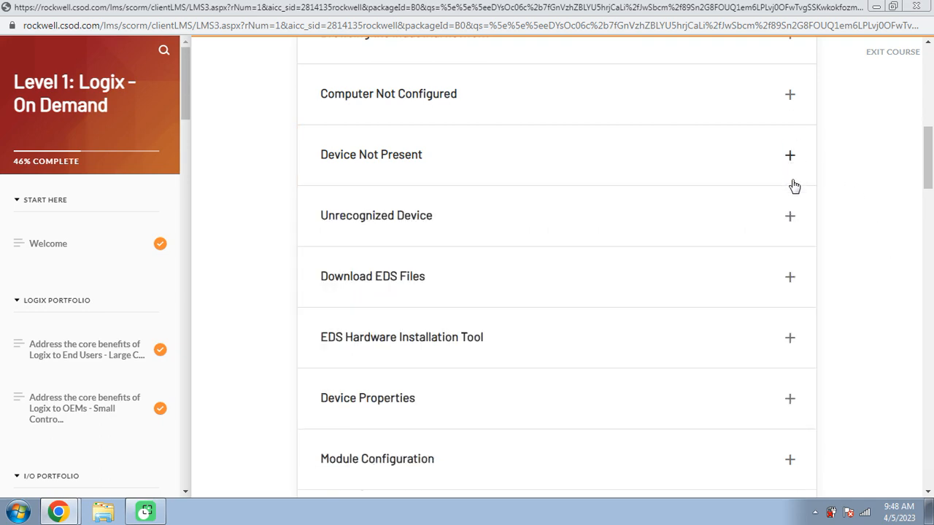
Expand and read the Unrecognized Device and Download EDS Files sections about missing EDS files
{"action": "left_click", "coordinate": [789, 217]}
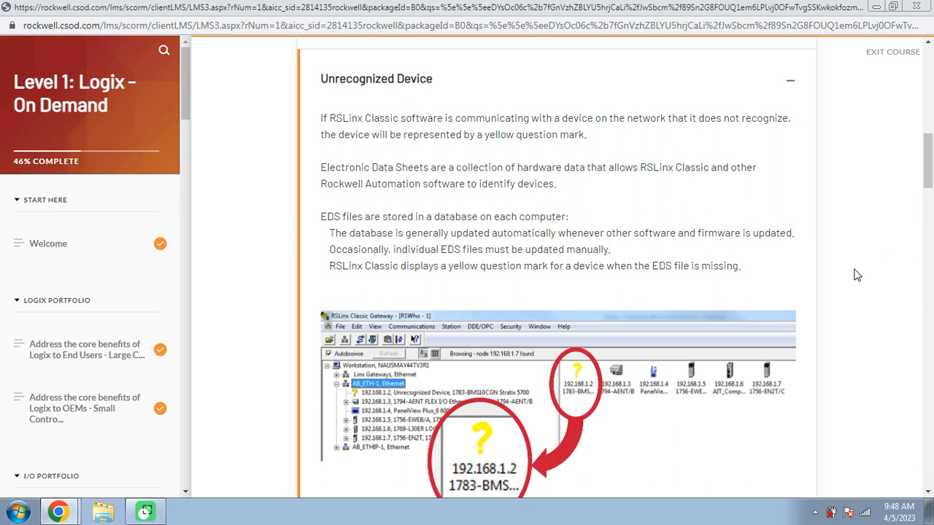
{"action": "scroll", "coordinate": [857, 275], "scroll_direction": "down", "scroll_amount": 1}
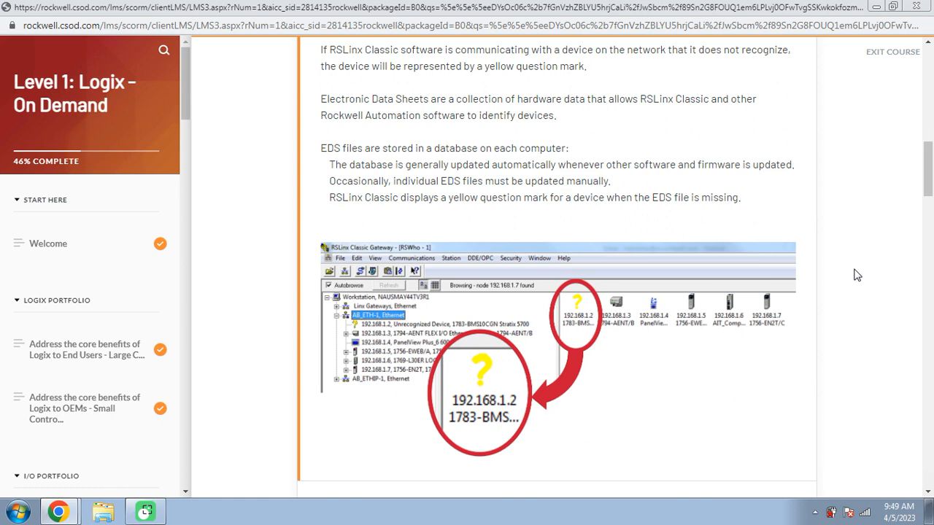
{"action": "scroll", "coordinate": [857, 275], "scroll_direction": "down", "scroll_amount": 5}
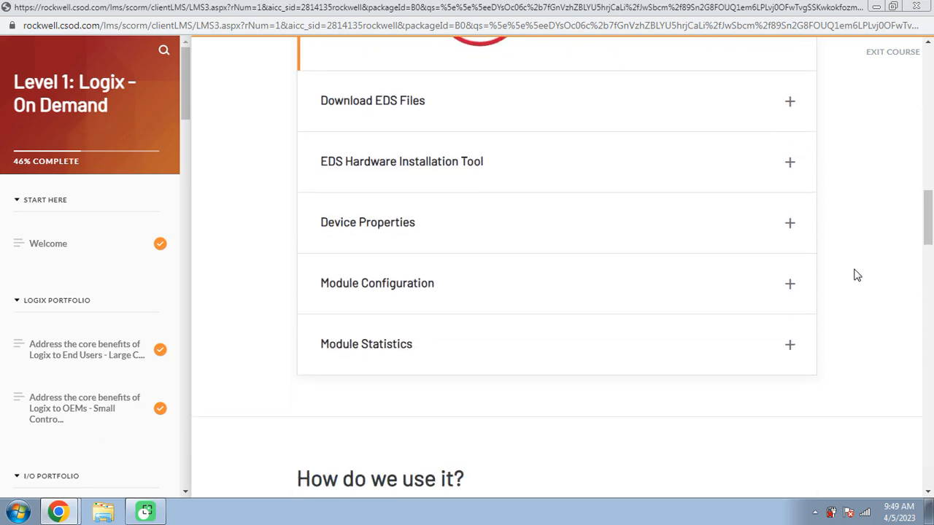
{"action": "scroll", "coordinate": [852, 251], "scroll_direction": "down", "scroll_amount": 1}
{"action": "scroll", "coordinate": [824, 126], "scroll_direction": "up", "scroll_amount": 1}
{"action": "left_click", "coordinate": [791, 104]}
{"action": "scroll", "coordinate": [793, 107], "scroll_direction": "down", "scroll_amount": 1}
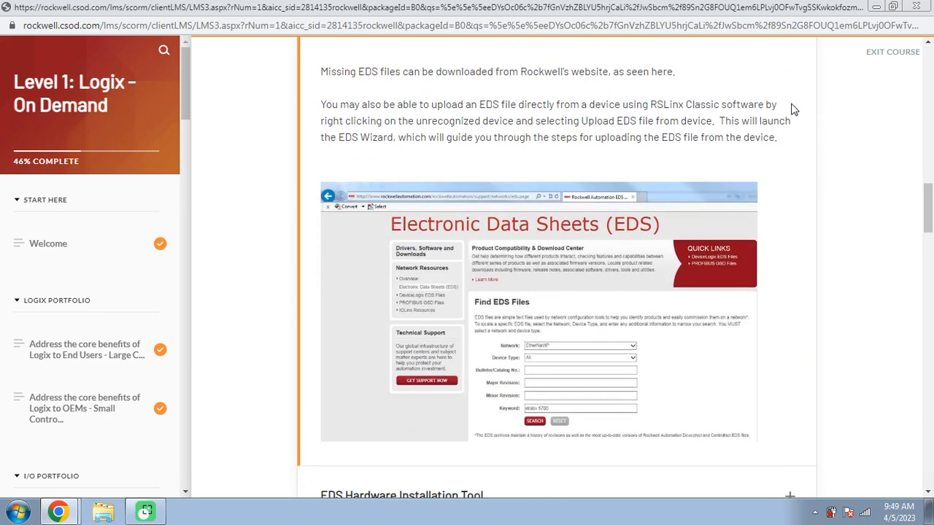
{"action": "scroll", "coordinate": [794, 109], "scroll_direction": "up", "scroll_amount": 1}
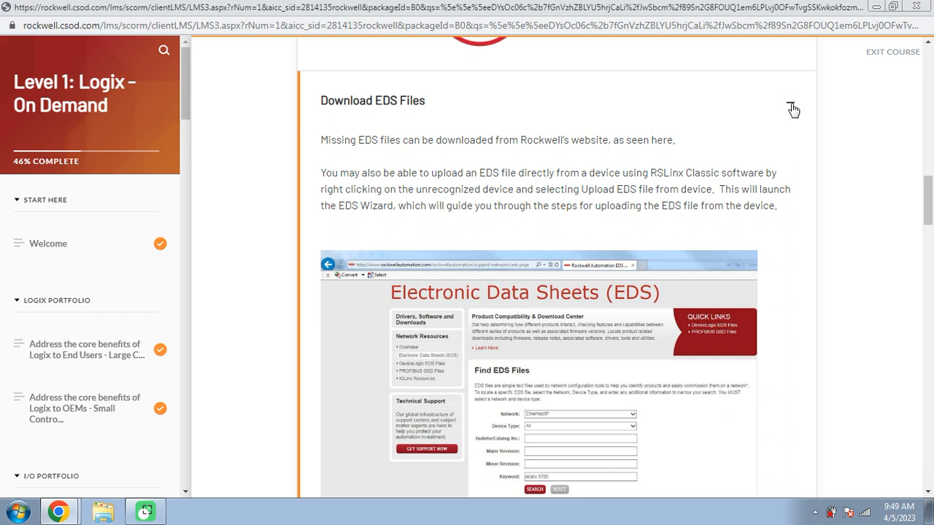
{"action": "scroll", "coordinate": [793, 109], "scroll_direction": "down", "scroll_amount": 1}
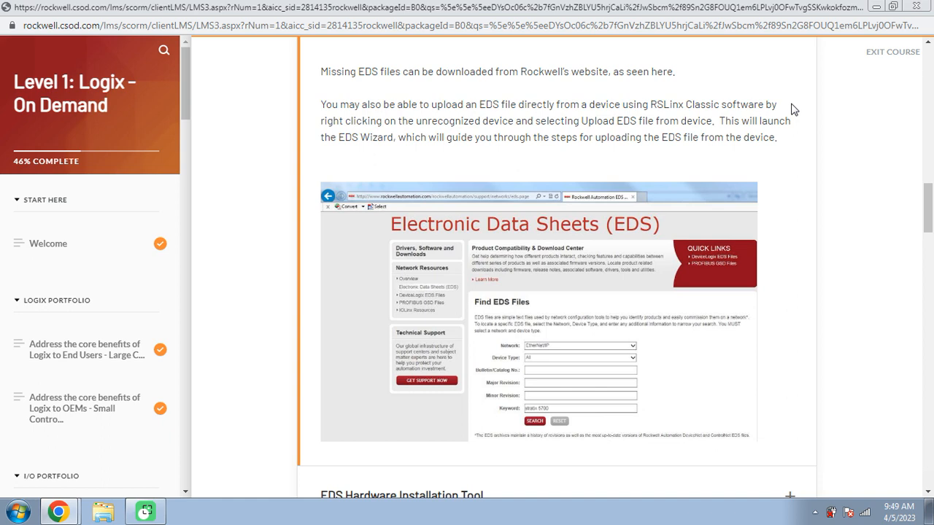
Expand the EDS Hardware Installation Tool section and read how to add an EDS file to the database
{"action": "scroll", "coordinate": [793, 109], "scroll_direction": "down", "scroll_amount": 1}
{"action": "scroll", "coordinate": [793, 110], "scroll_direction": "down", "scroll_amount": 1}
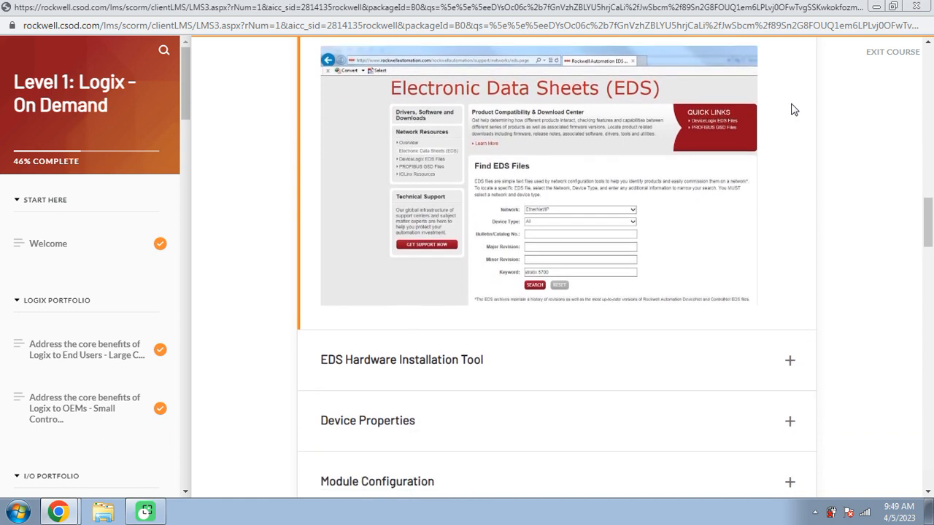
{"action": "scroll", "coordinate": [793, 110], "scroll_direction": "down", "scroll_amount": 2}
{"action": "scroll", "coordinate": [794, 110], "scroll_direction": "down", "scroll_amount": 1}
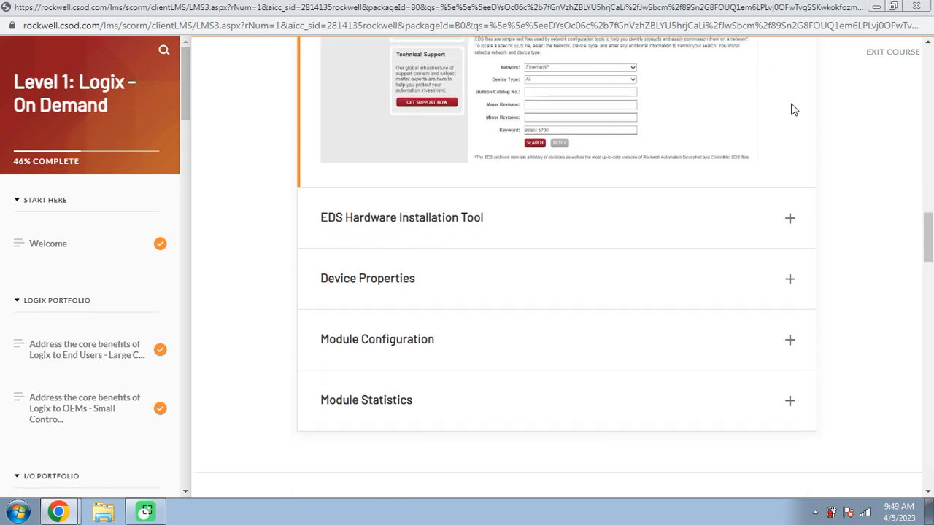
{"action": "scroll", "coordinate": [794, 109], "scroll_direction": "down", "scroll_amount": 1}
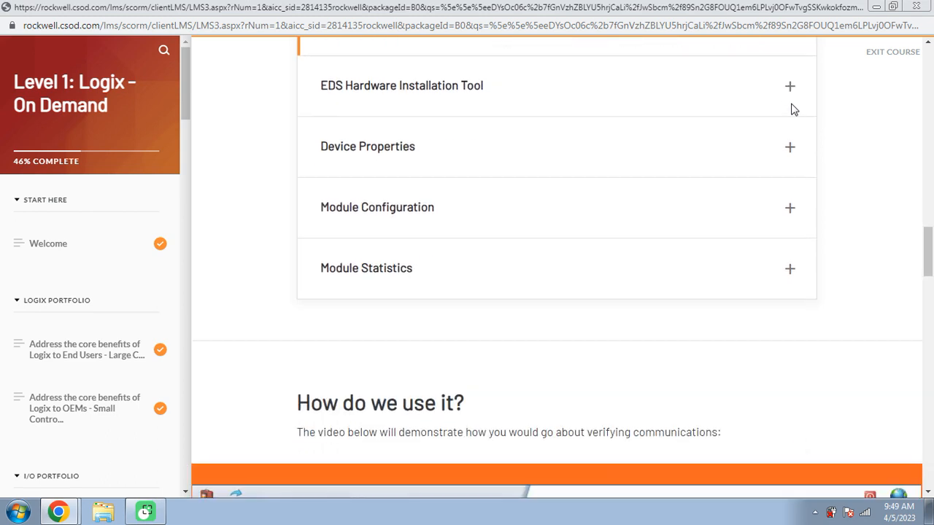
{"action": "left_click", "coordinate": [791, 89]}
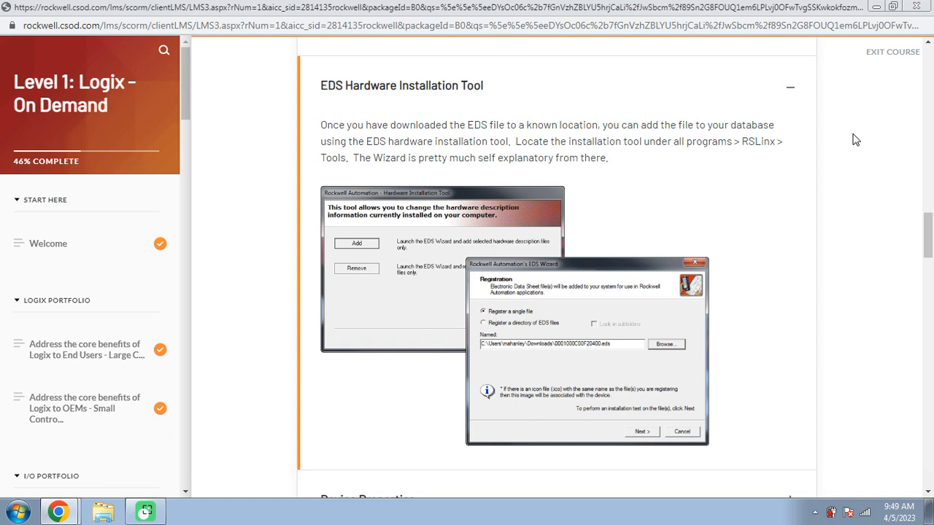
Expand the Device Properties section, read which device information the properties window offers, and collapse it
{"action": "scroll", "coordinate": [856, 139], "scroll_direction": "down", "scroll_amount": 3}
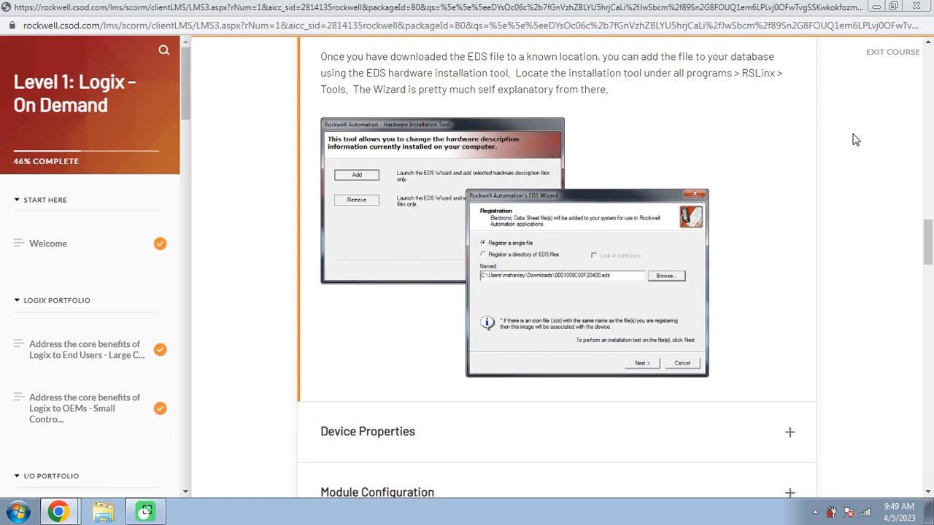
{"action": "scroll", "coordinate": [855, 139], "scroll_direction": "down", "scroll_amount": 1}
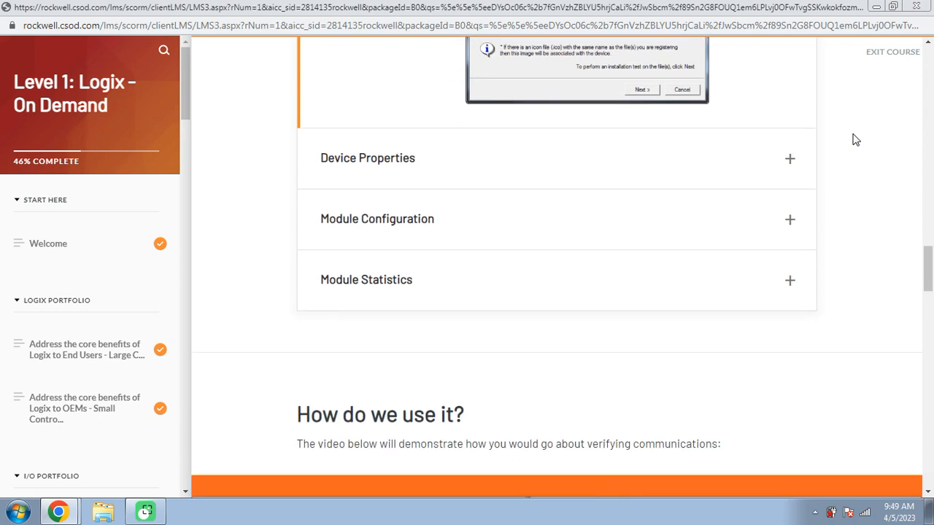
{"action": "left_click", "coordinate": [789, 168]}
{"action": "scroll", "coordinate": [789, 168], "scroll_direction": "down", "scroll_amount": 1}
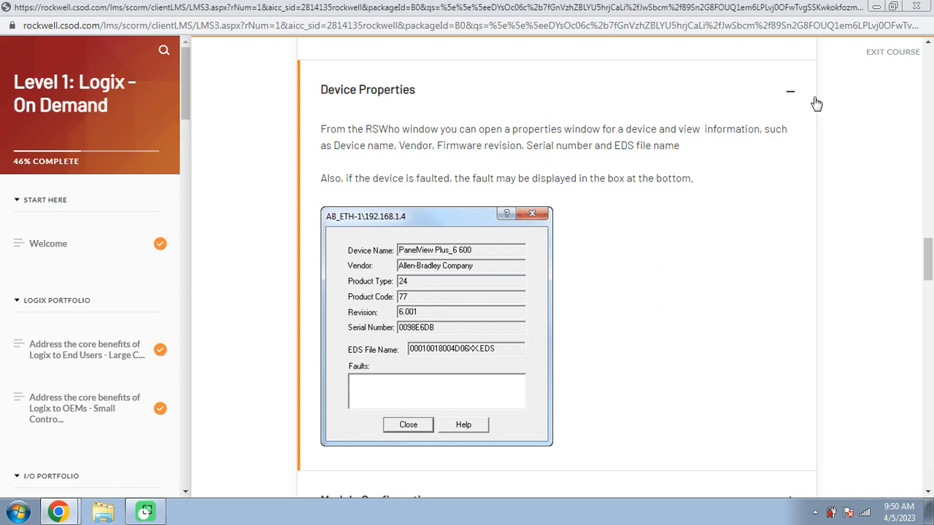
{"action": "left_click", "coordinate": [791, 92]}
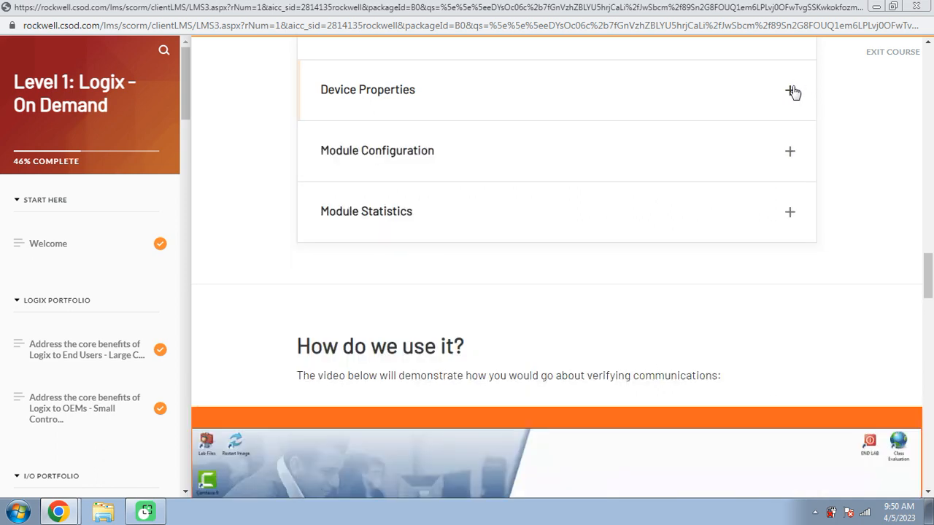
Expand the Module Configuration section, read how a module's addressing is configured, and collapse it
{"action": "scroll", "coordinate": [792, 108], "scroll_direction": "down", "scroll_amount": 1}
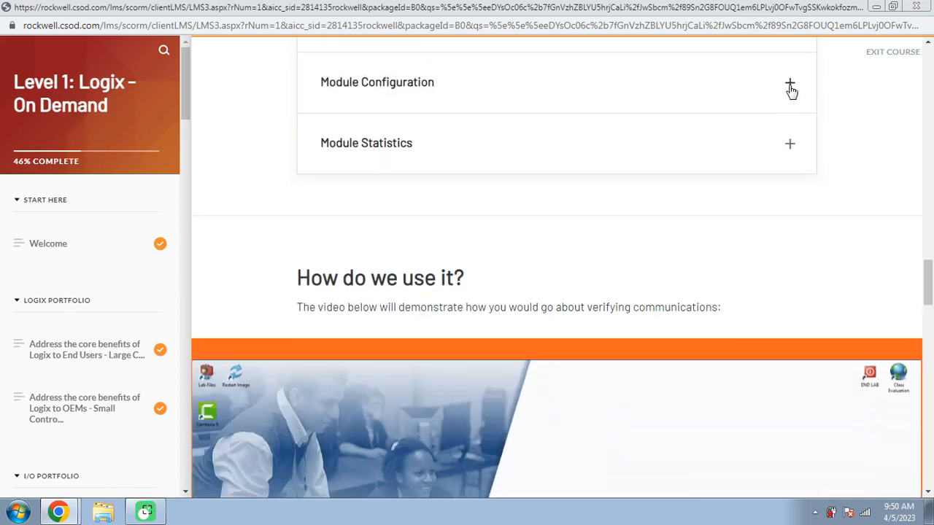
{"action": "left_click", "coordinate": [791, 87]}
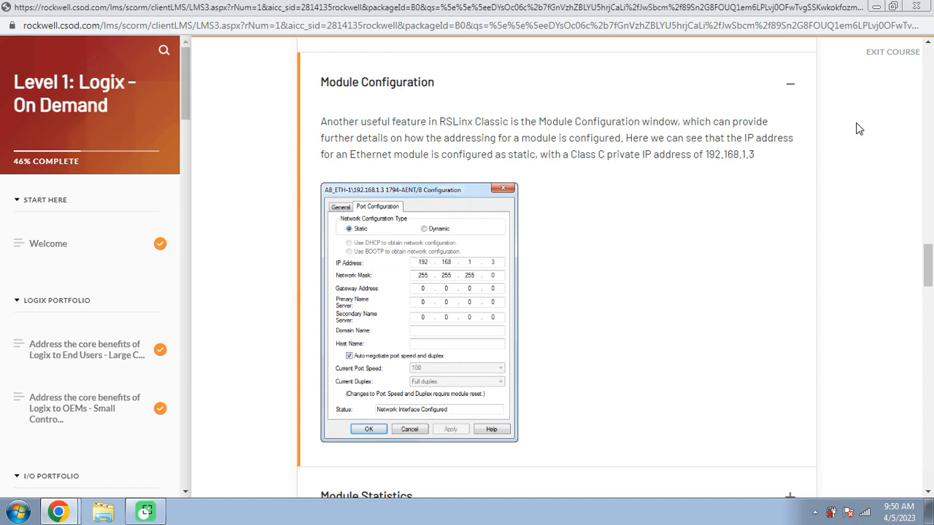
{"action": "left_click", "coordinate": [792, 89]}
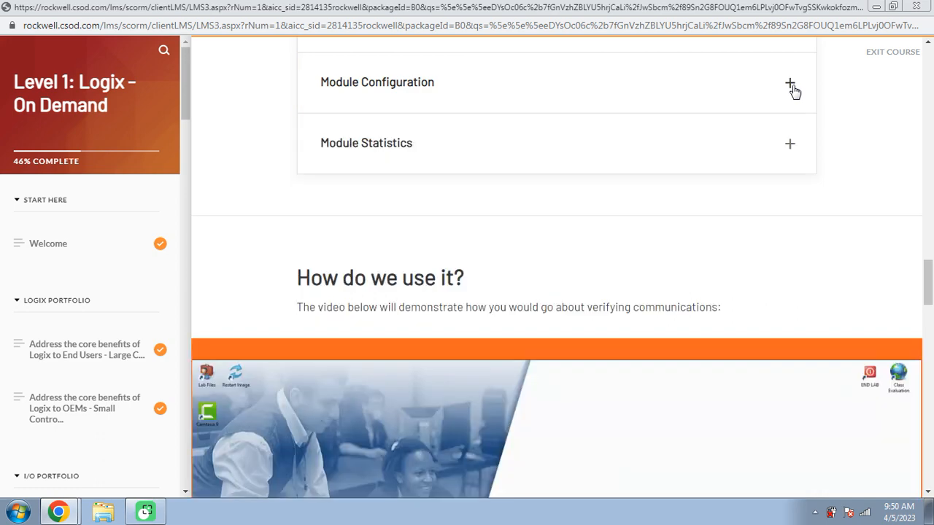
Read and collapse the Module Statistics section, and go on to the demonstration video under "How do we use it?"
{"action": "scroll", "coordinate": [792, 89], "scroll_direction": "down", "scroll_amount": 1}
{"action": "left_click", "coordinate": [791, 82]}
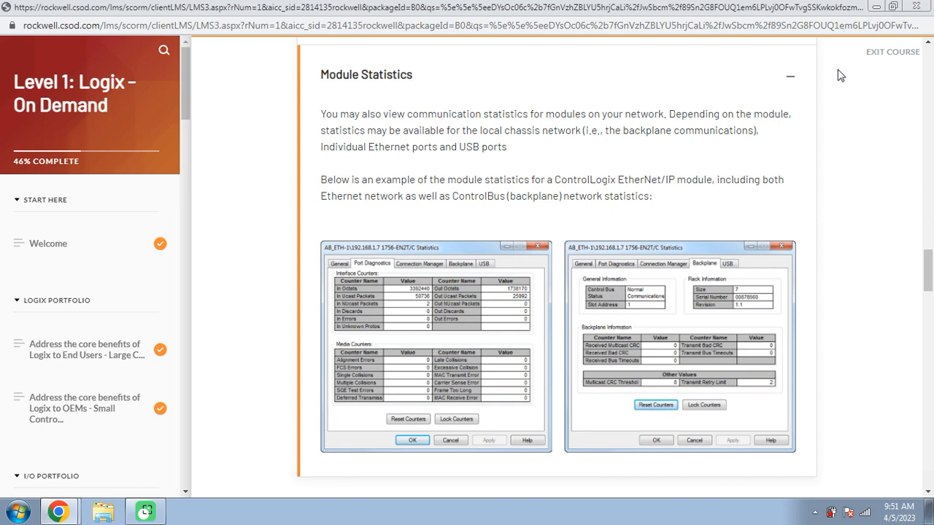
{"action": "left_click", "coordinate": [791, 76]}
{"action": "scroll", "coordinate": [792, 78], "scroll_direction": "down", "scroll_amount": 1}
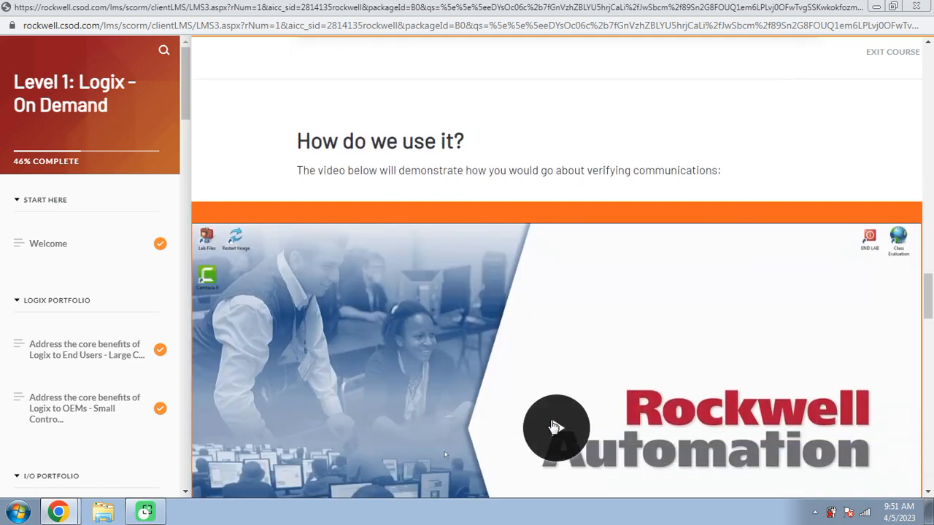
Play the demonstration video on verifying communications in full screen
{"action": "left_click", "coordinate": [553, 421]}
{"action": "scroll", "coordinate": [603, 408], "scroll_direction": "down", "scroll_amount": 2}
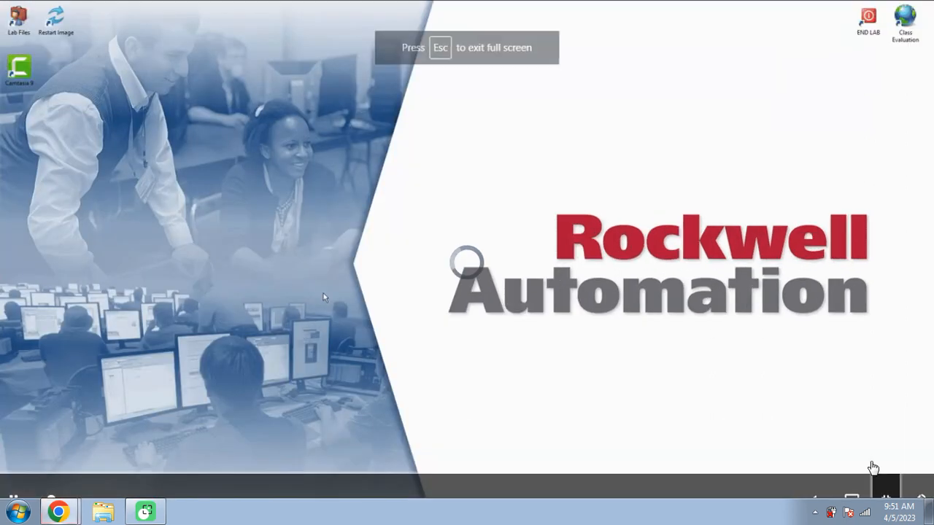
{"action": "left_click", "coordinate": [873, 472]}
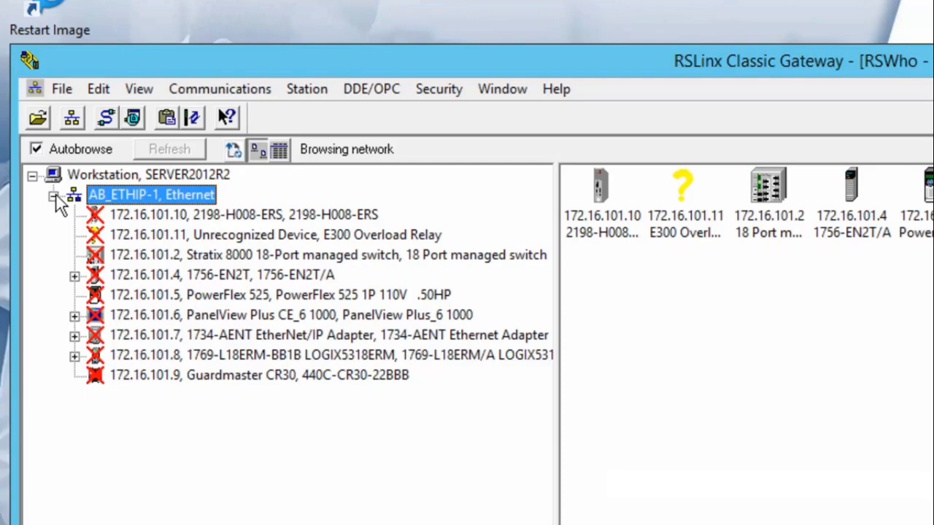
Switch Autobrowse off and on again and browse the AB_ETHIP-1 Ethernet driver to check its devices
{"action": "left_click", "coordinate": [36, 150]}
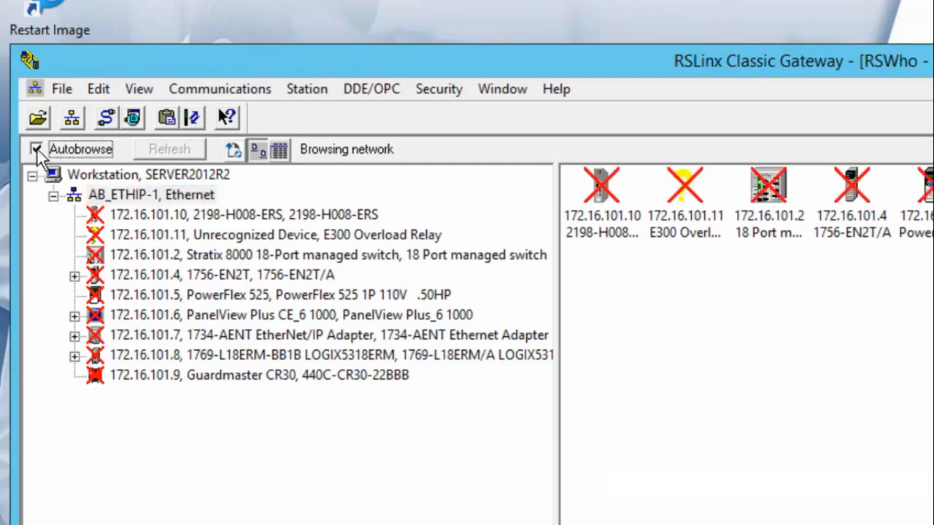
{"action": "left_click", "coordinate": [36, 150]}
{"action": "left_click", "coordinate": [117, 191]}
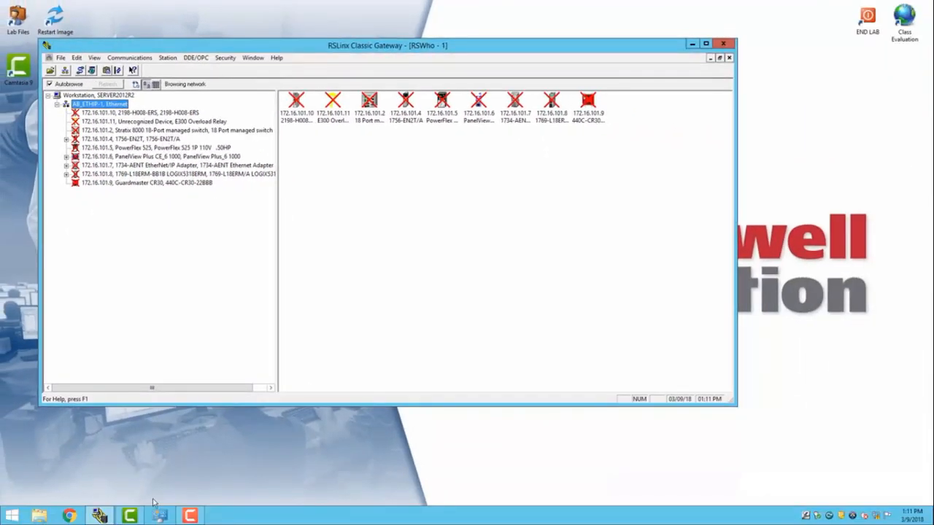
Correct the IP address in the Ethernet adapter's TCP/IPv4 properties to match the devices' subnet, and browse AB_ETHIP-1 again
{"action": "left_click", "coordinate": [159, 515]}
{"action": "left_click", "coordinate": [754, 271]}
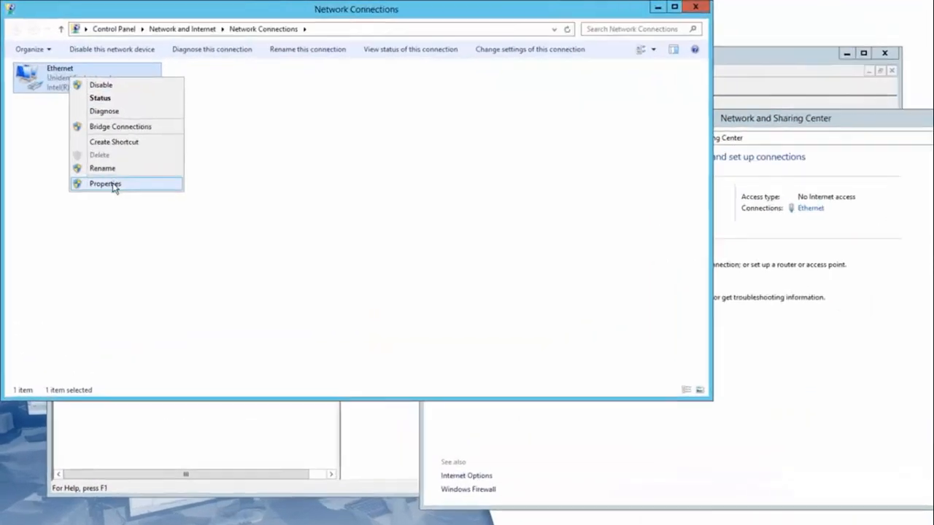
{"action": "left_click", "coordinate": [115, 183]}
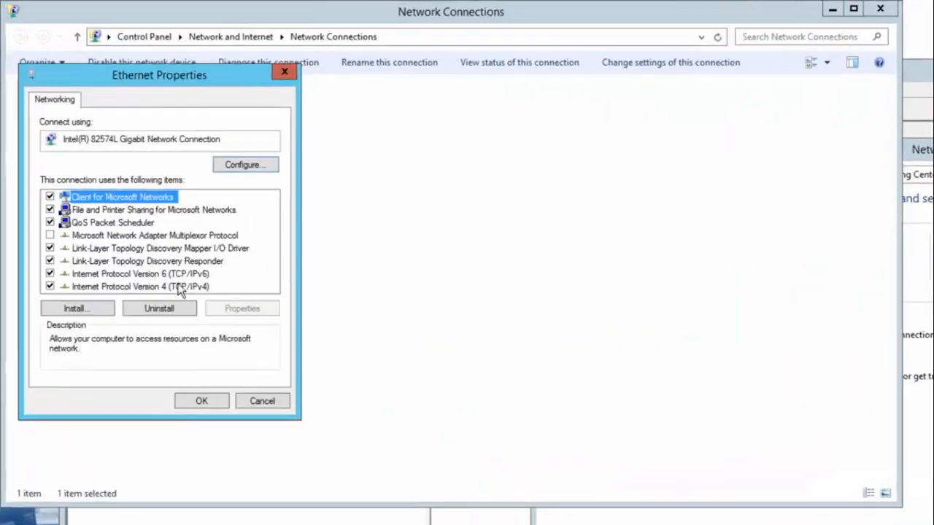
{"action": "double_click", "coordinate": [183, 287]}
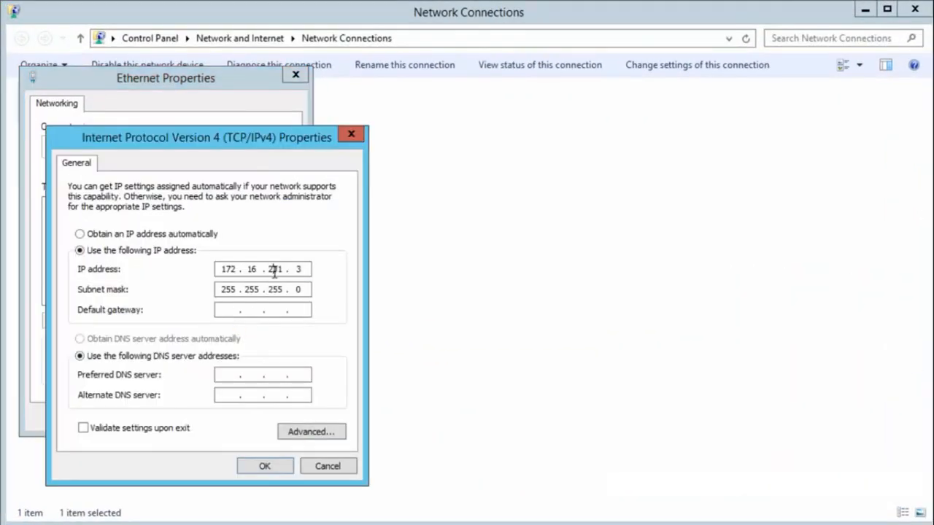
{"action": "left_click", "coordinate": [255, 465]}
{"action": "left_click", "coordinate": [209, 416]}
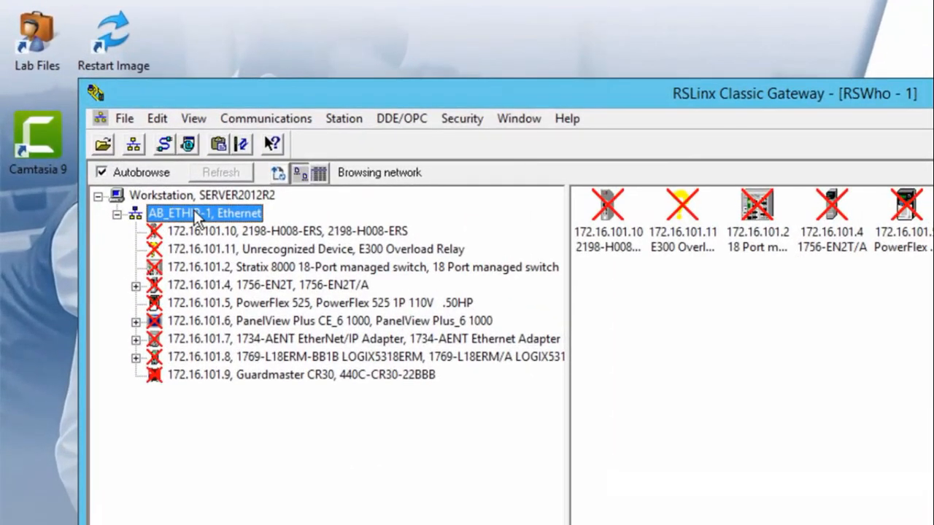
{"action": "left_click", "coordinate": [192, 195]}
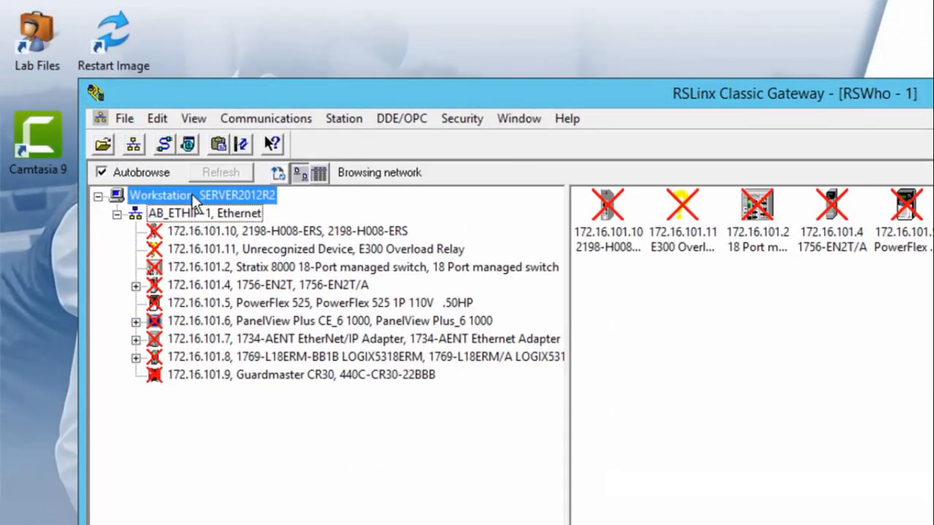
{"action": "left_click", "coordinate": [197, 214]}
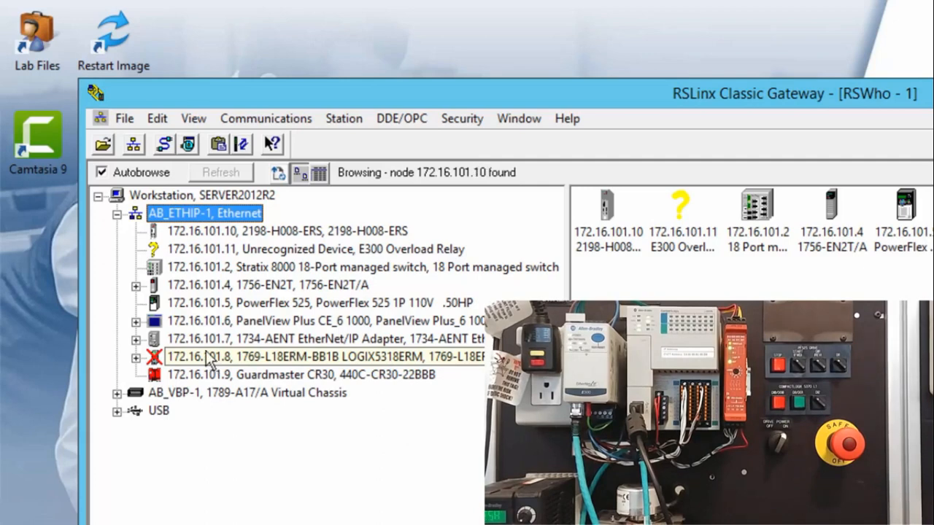
Open the module configuration of the 1769-L18ERM controller in slot 16 of the AB_VBP-1 virtual chassis
{"action": "left_click", "coordinate": [116, 393]}
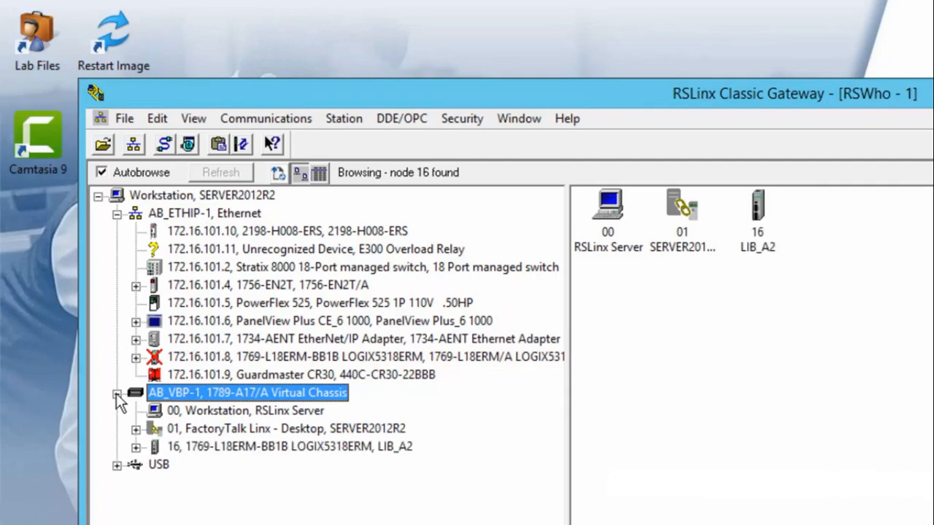
{"action": "left_click", "coordinate": [238, 445]}
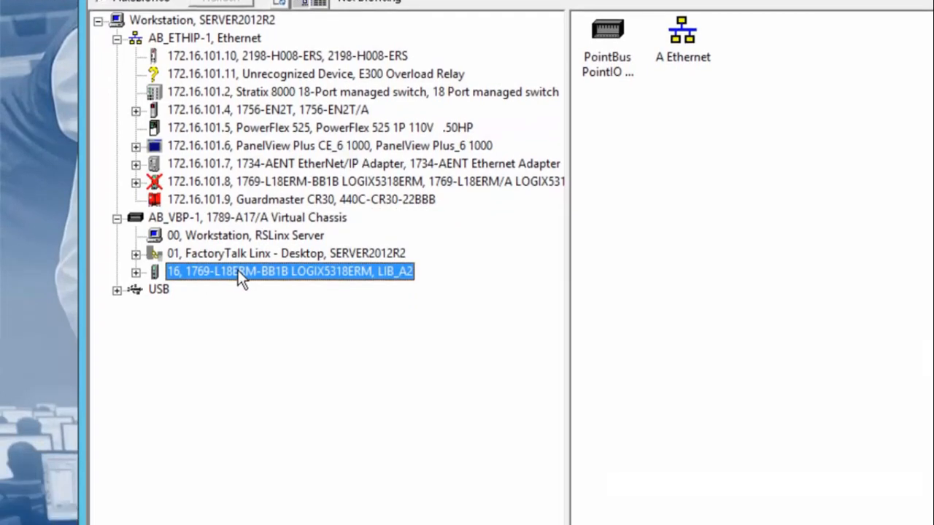
{"action": "right_click", "coordinate": [238, 446]}
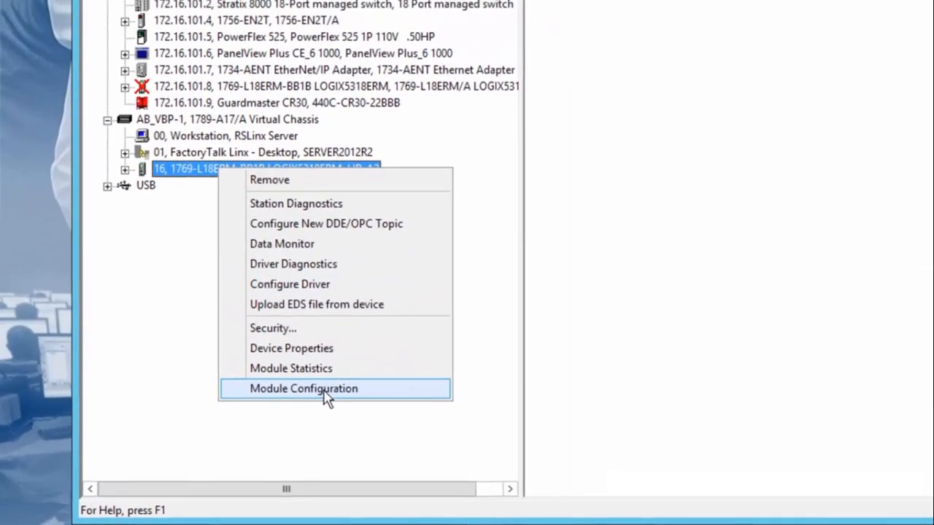
{"action": "left_click", "coordinate": [324, 389]}
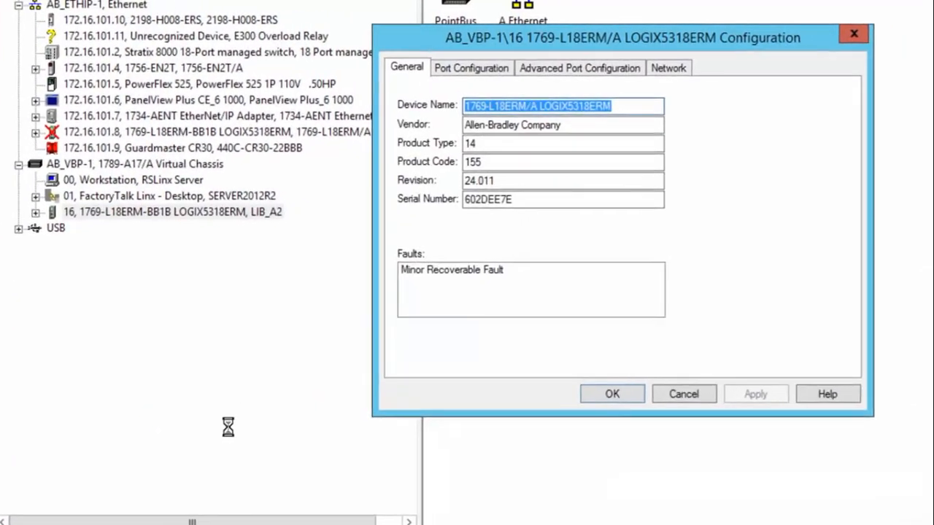
Configure port 1 with IP address 172.16.101.8, network mask 255.255.255.0 and gateway 172.16.101.1, apply it, and browse AB_ETHIP-1 again
{"action": "left_click", "coordinate": [269, 78]}
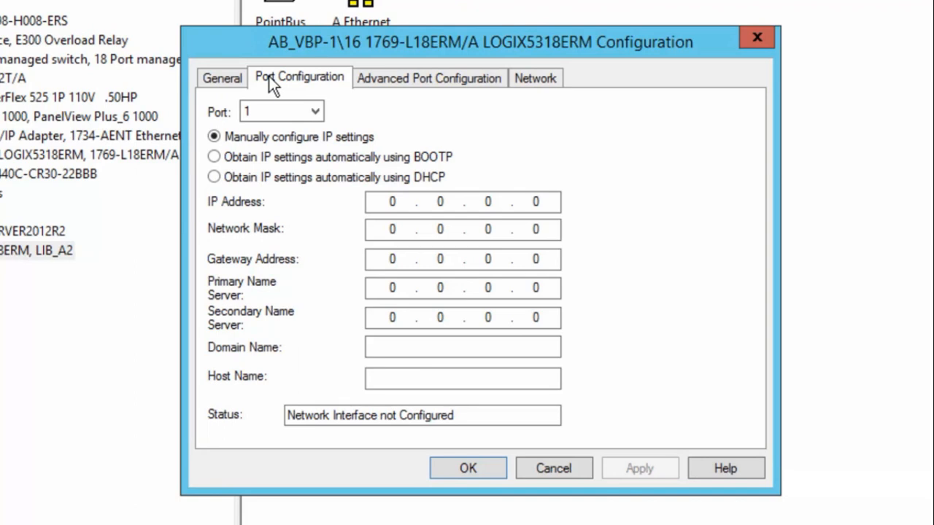
{"action": "left_click", "coordinate": [382, 203]}
{"action": "type", "text": "172.16"}
{"action": "type", "text": ".101.8"}
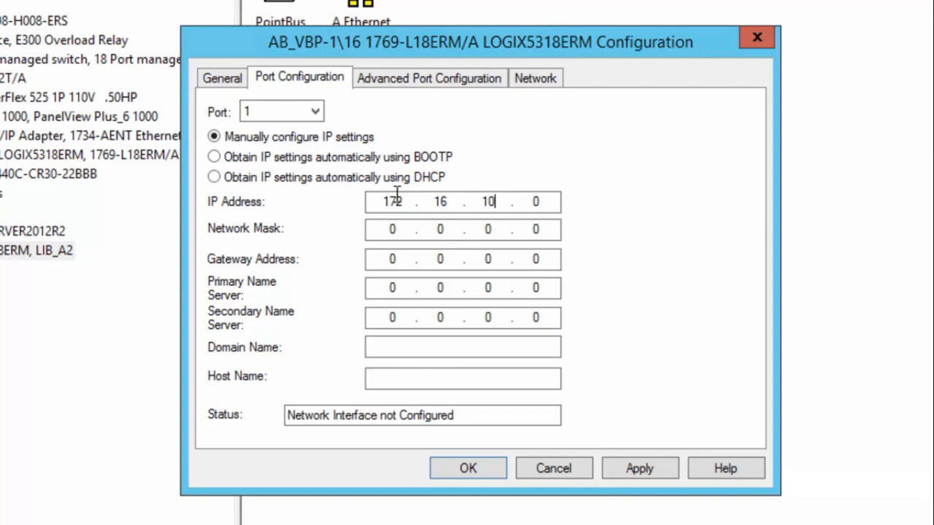
{"action": "key", "text": "Tab"}
{"action": "type", "text": "255.255.255"}
{"action": "key", "text": "Tab"}
{"action": "type", "text": "172.16.101.1"}
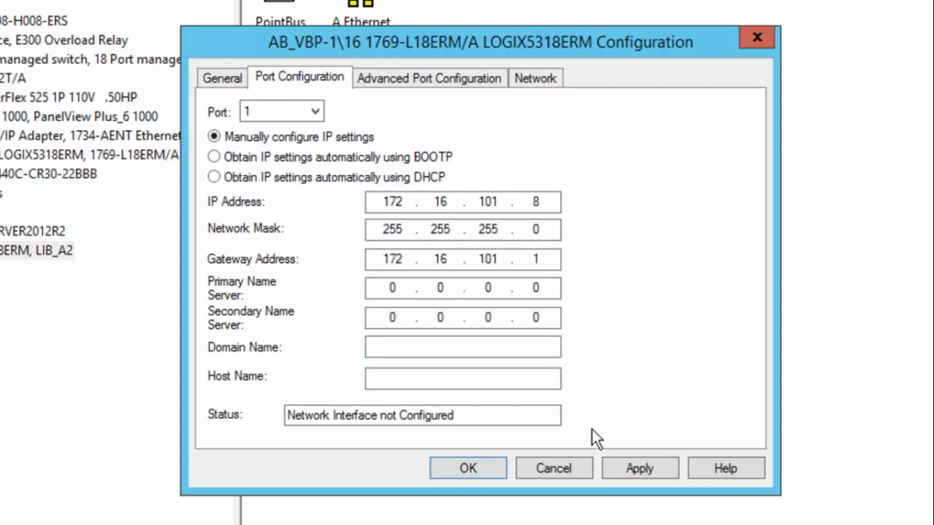
{"action": "left_click", "coordinate": [634, 469]}
{"action": "left_click", "coordinate": [704, 431]}
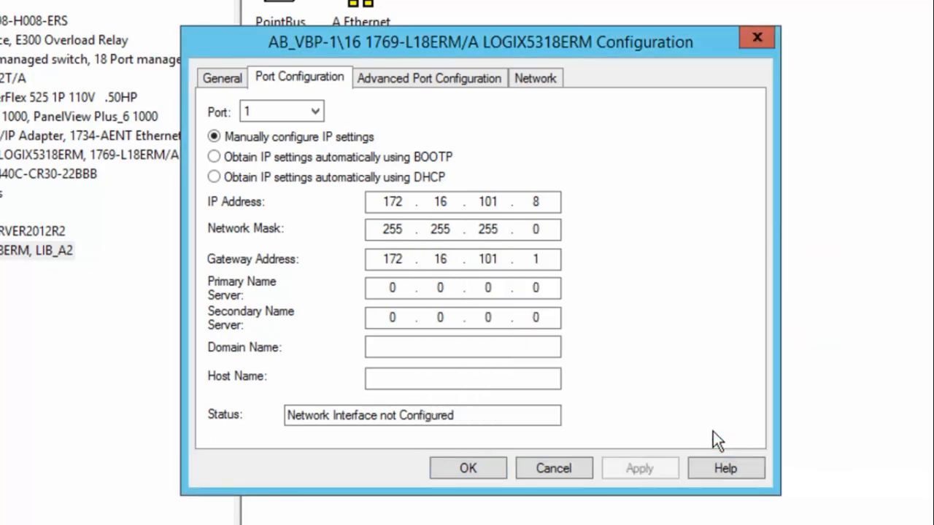
{"action": "left_click", "coordinate": [475, 468]}
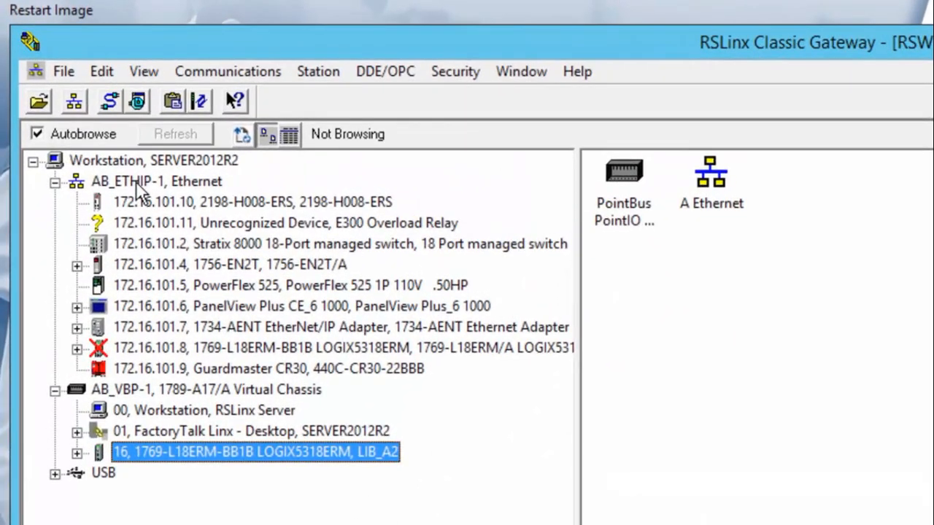
{"action": "left_click", "coordinate": [96, 126]}
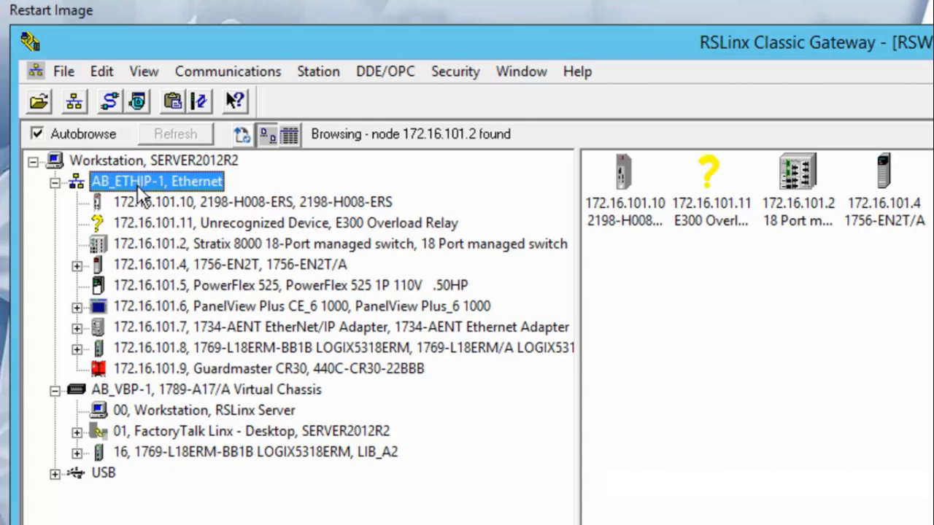
Upload the EDS file from the unrecognized E300 Overload Relay at 172.16.101.11, register the device, and return to AB_ETHIP-1
{"action": "left_click", "coordinate": [150, 221]}
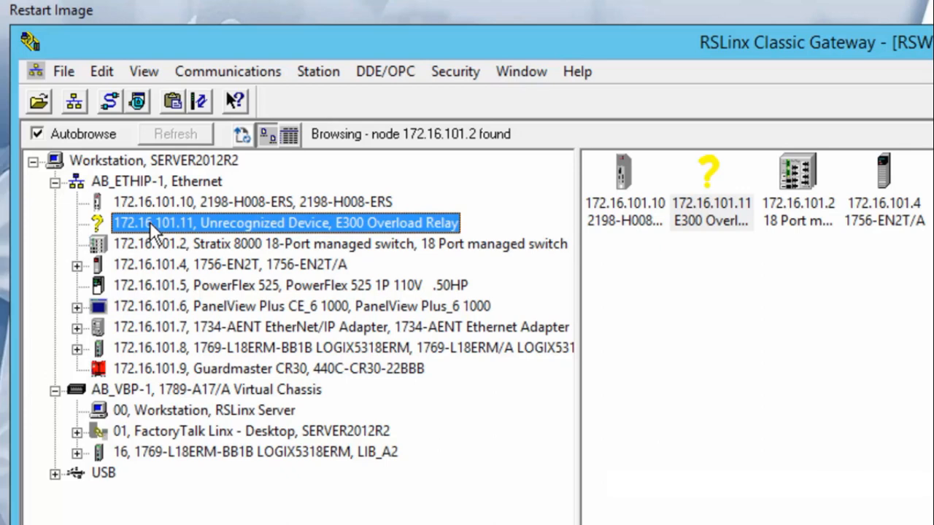
{"action": "right_click", "coordinate": [149, 221]}
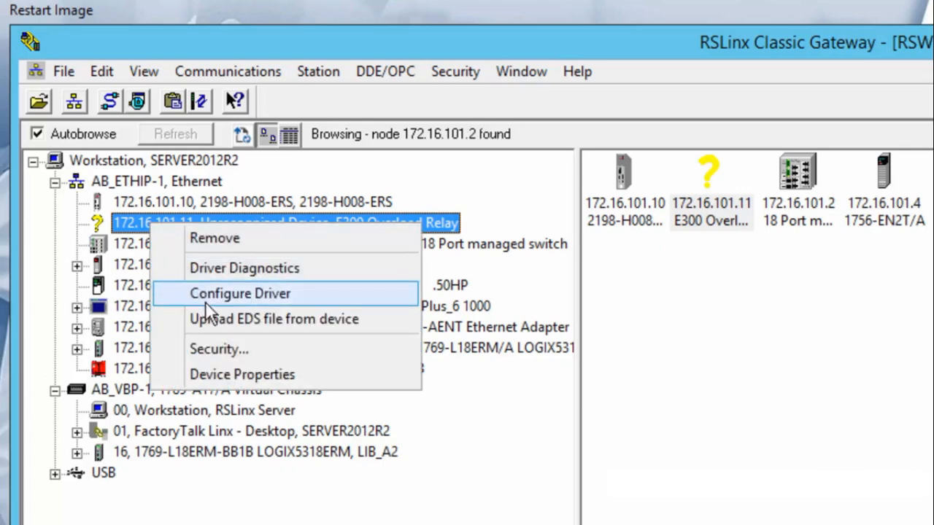
{"action": "left_click", "coordinate": [219, 321]}
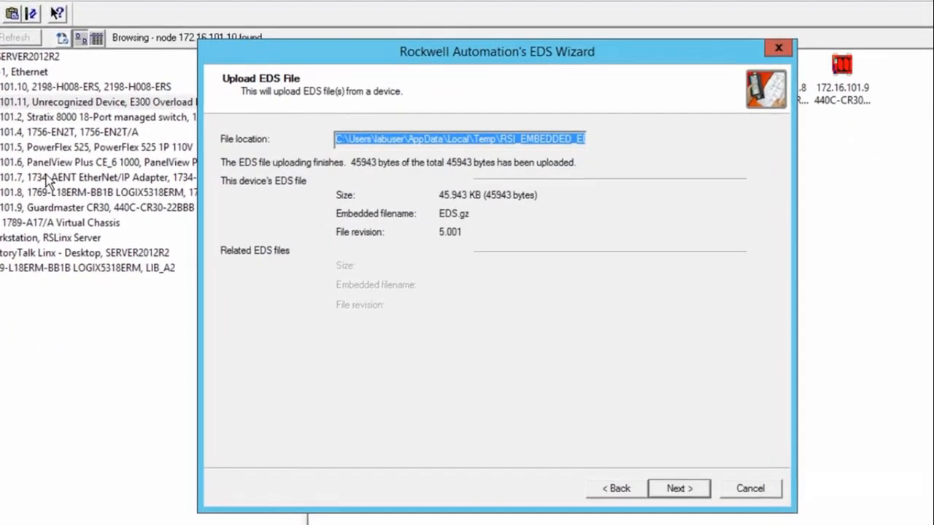
{"action": "left_click", "coordinate": [651, 485]}
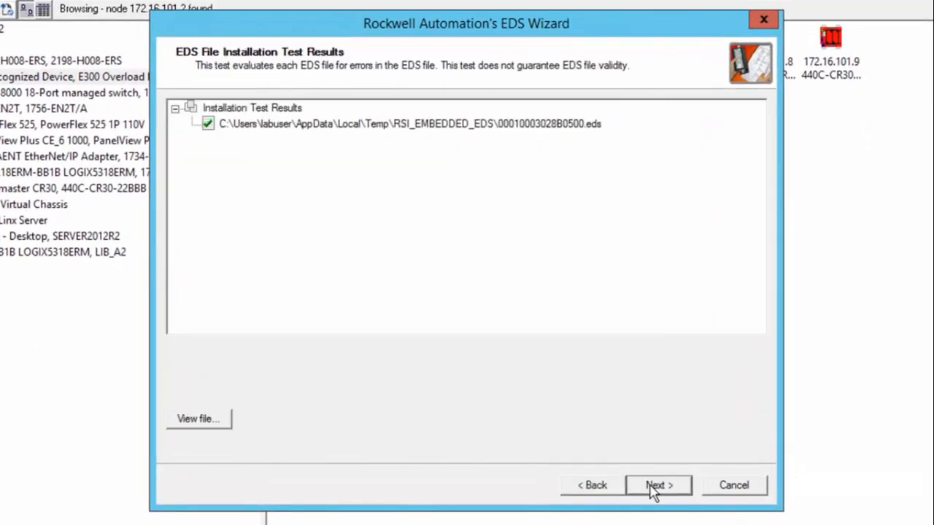
{"action": "left_click", "coordinate": [651, 487]}
{"action": "left_click", "coordinate": [651, 487]}
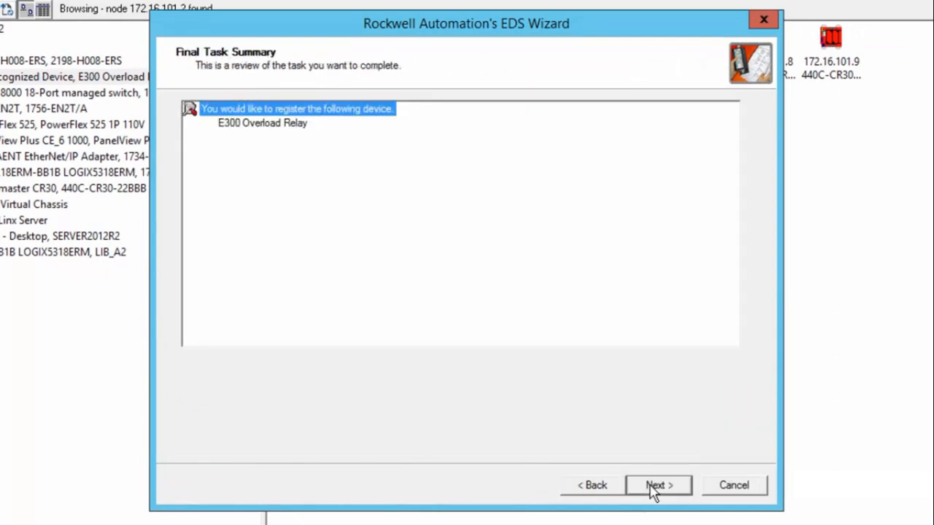
{"action": "left_click", "coordinate": [652, 488]}
{"action": "left_click", "coordinate": [651, 487]}
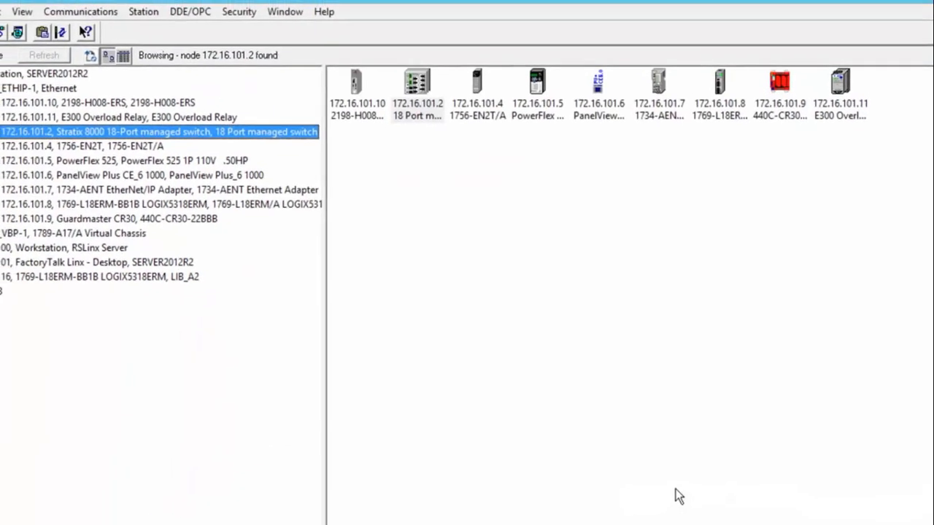
{"action": "left_click", "coordinate": [100, 122]}
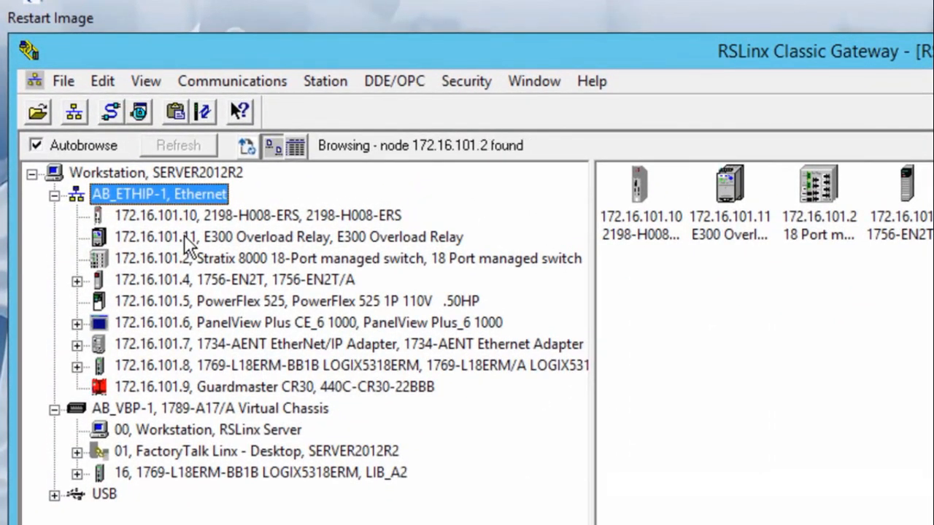
Check the firmware revision in the device properties of the E300 Overload Relay, and close them
{"action": "left_click", "coordinate": [185, 237]}
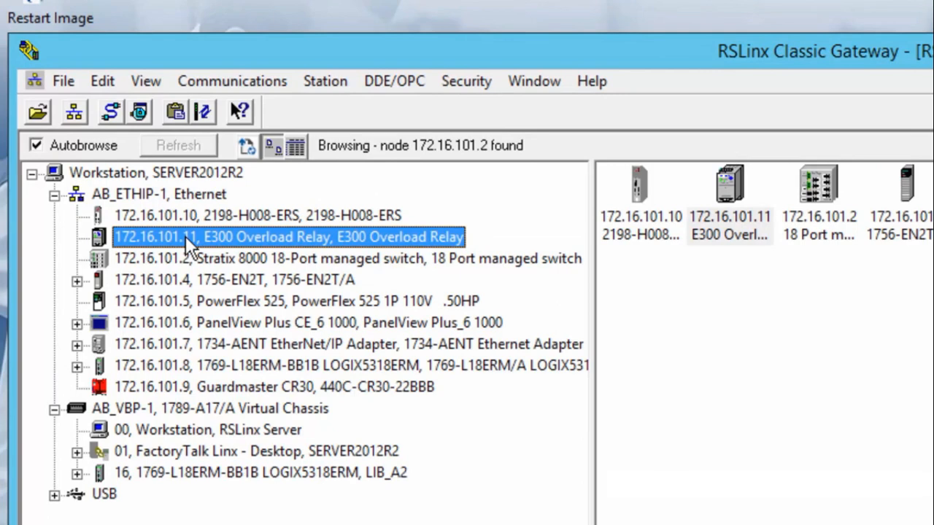
{"action": "right_click", "coordinate": [185, 235]}
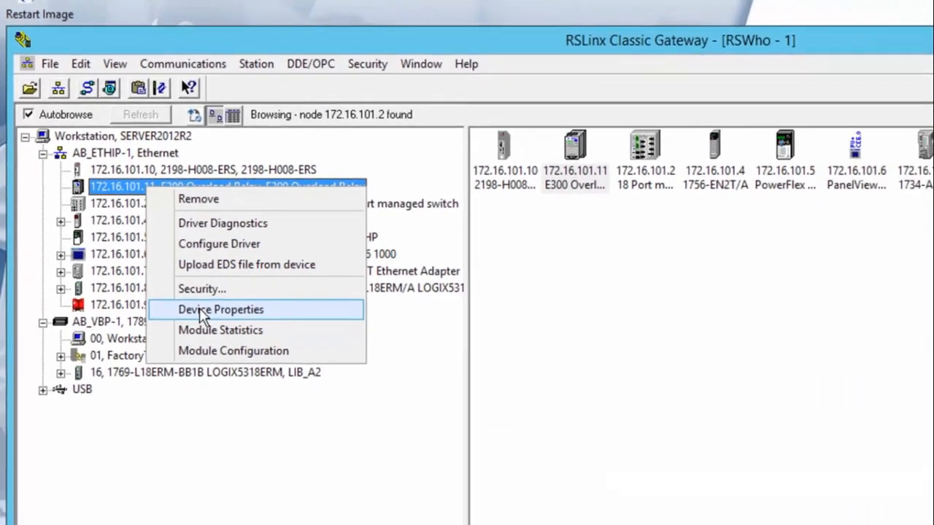
{"action": "left_click", "coordinate": [253, 391]}
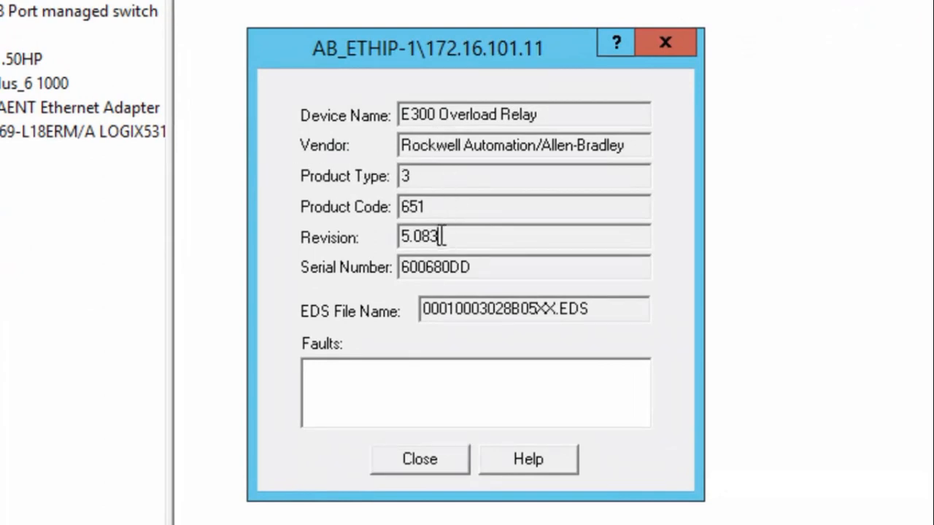
{"action": "left_click_drag", "start_coordinate": [446, 237], "coordinate": [387, 240]}
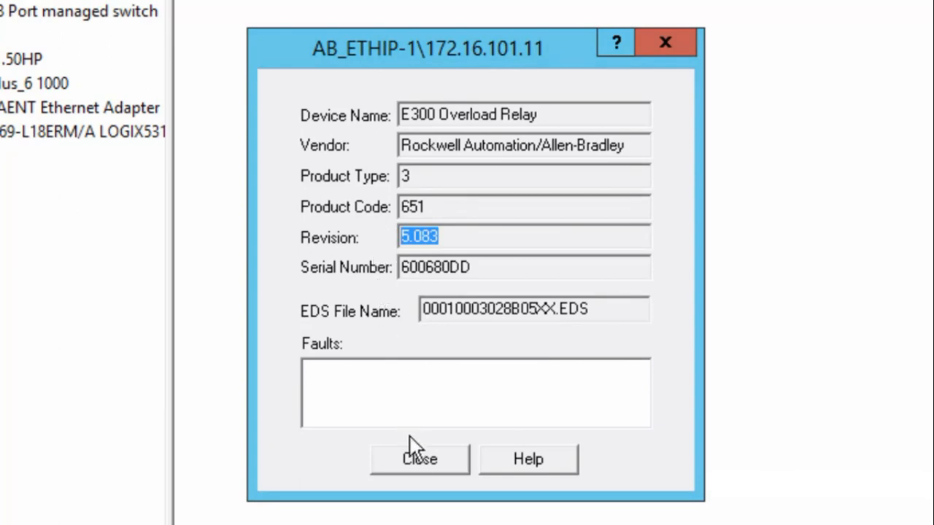
{"action": "left_click", "coordinate": [424, 462]}
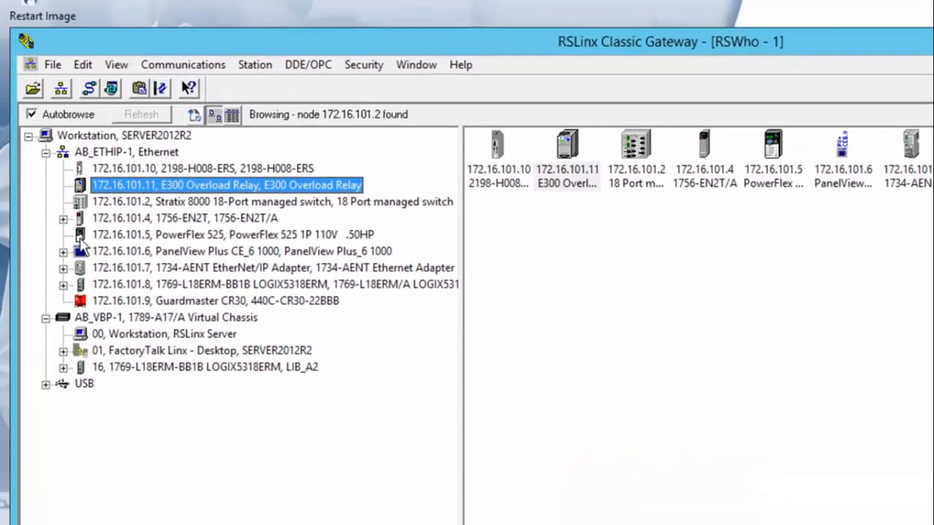
Expand the backplane of the 1756-EN2T at 172.16.101.4 and open the device properties of the 1756-L73 controller in slot 01
{"action": "left_click", "coordinate": [72, 216]}
{"action": "left_click", "coordinate": [73, 251]}
{"action": "left_click", "coordinate": [101, 298]}
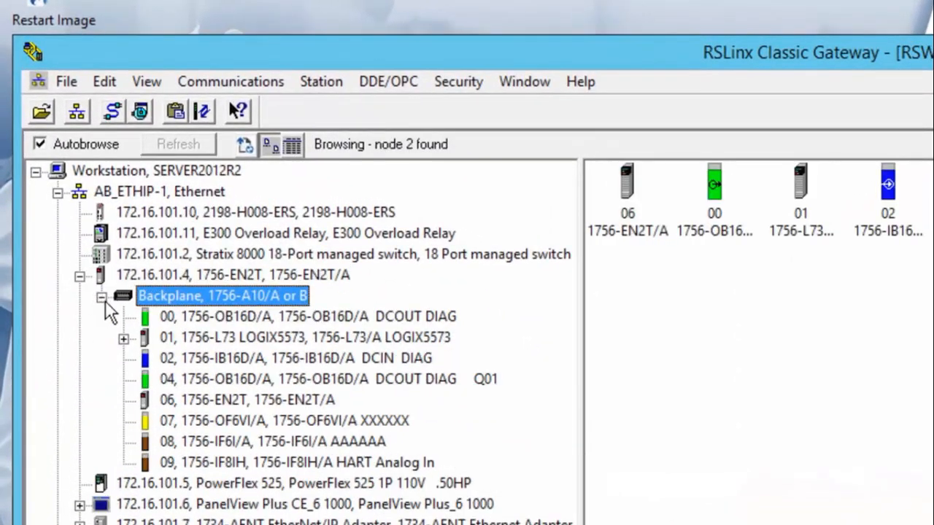
{"action": "left_click", "coordinate": [210, 336]}
{"action": "right_click", "coordinate": [210, 337]}
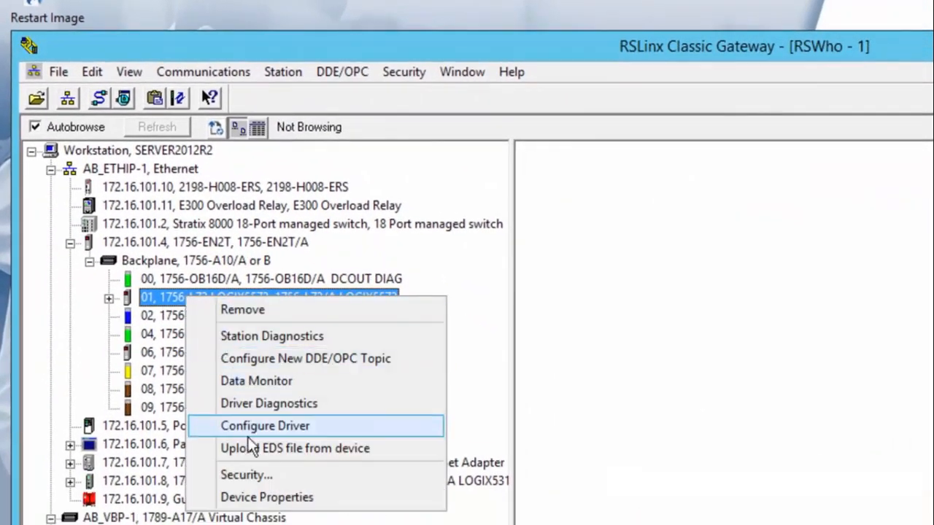
{"action": "left_click", "coordinate": [267, 499]}
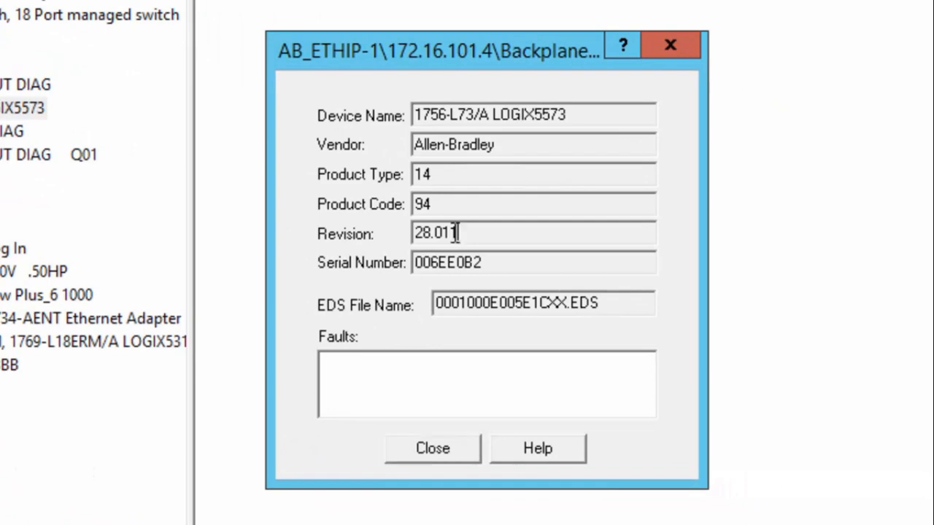
Check the 1756-L73 controller's firmware revision, close its device properties, and exit the full-screen lesson video
{"action": "left_click_drag", "start_coordinate": [622, 333], "coordinate": [541, 415]}
{"action": "left_click", "coordinate": [419, 448]}
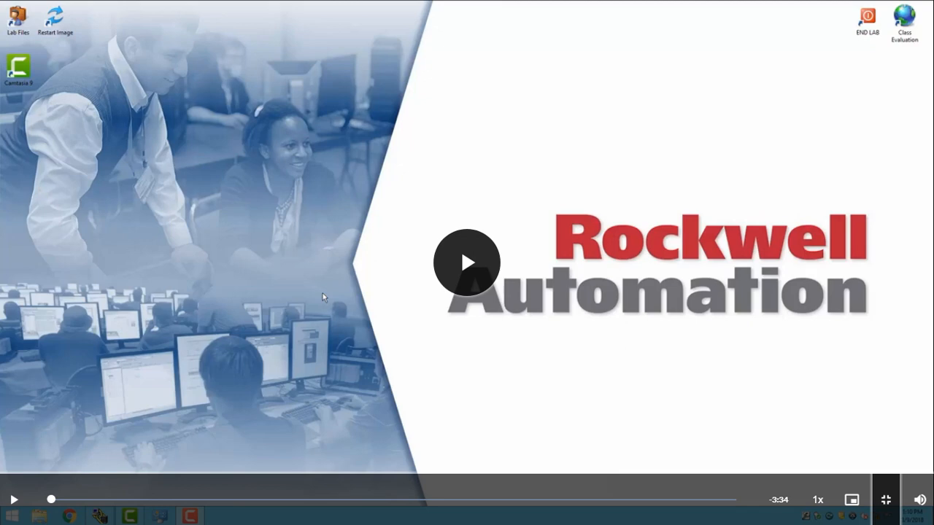
{"action": "key", "text": "Escape"}
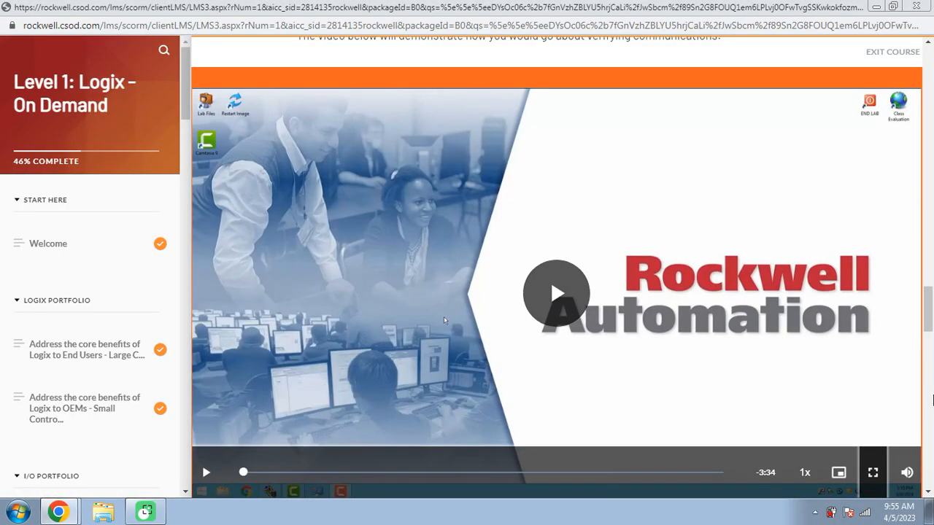
Answer the knowledge check on the question mark with a red X: the device is currently unable to communicate with the programming workstation
{"action": "scroll", "coordinate": [885, 358], "scroll_direction": "down", "scroll_amount": 2}
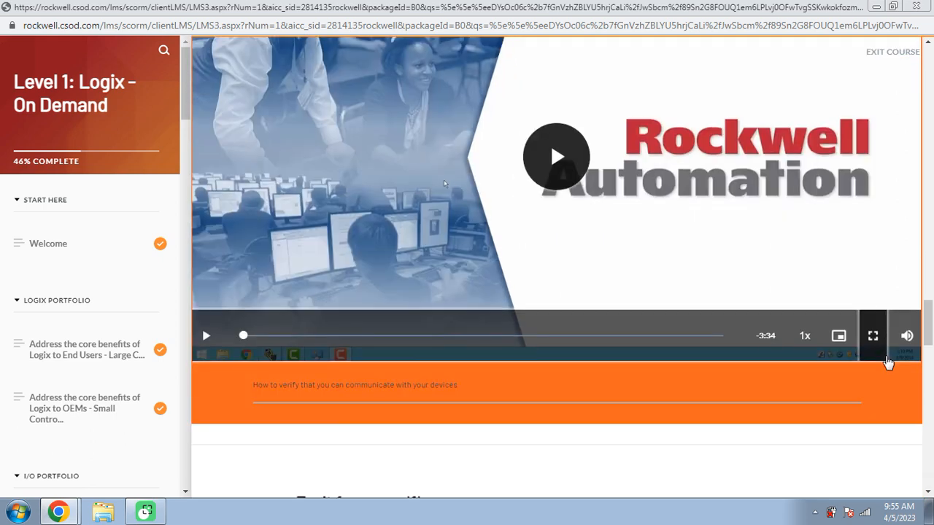
{"action": "scroll", "coordinate": [888, 362], "scroll_direction": "down", "scroll_amount": 3}
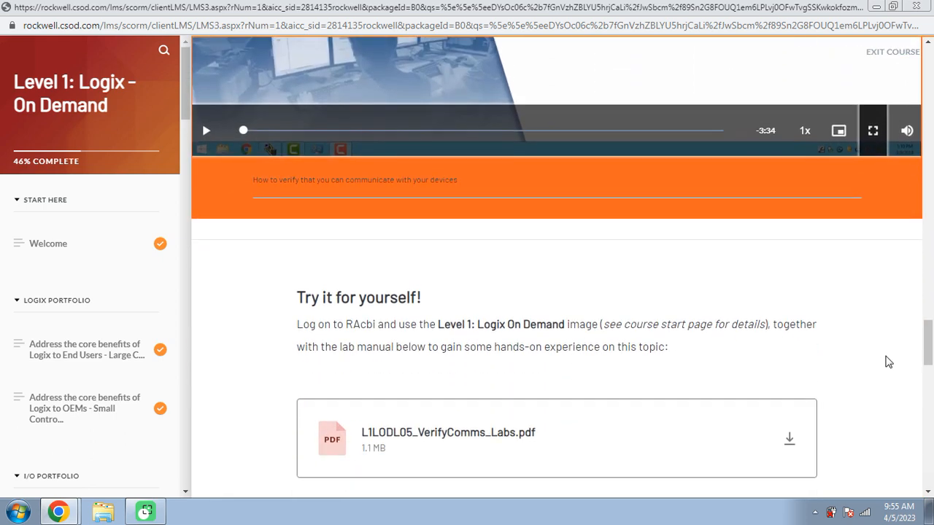
{"action": "scroll", "coordinate": [888, 362], "scroll_direction": "down", "scroll_amount": 4}
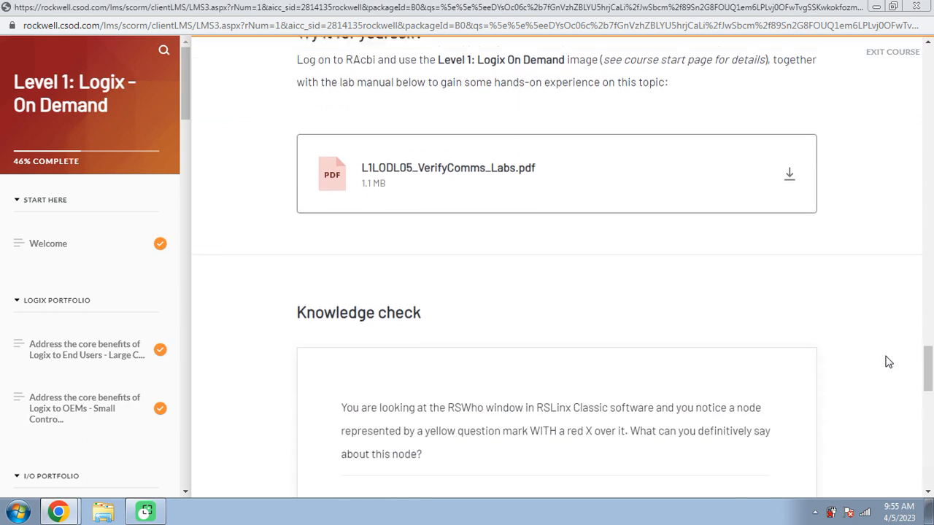
{"action": "scroll", "coordinate": [887, 362], "scroll_direction": "down", "scroll_amount": 4}
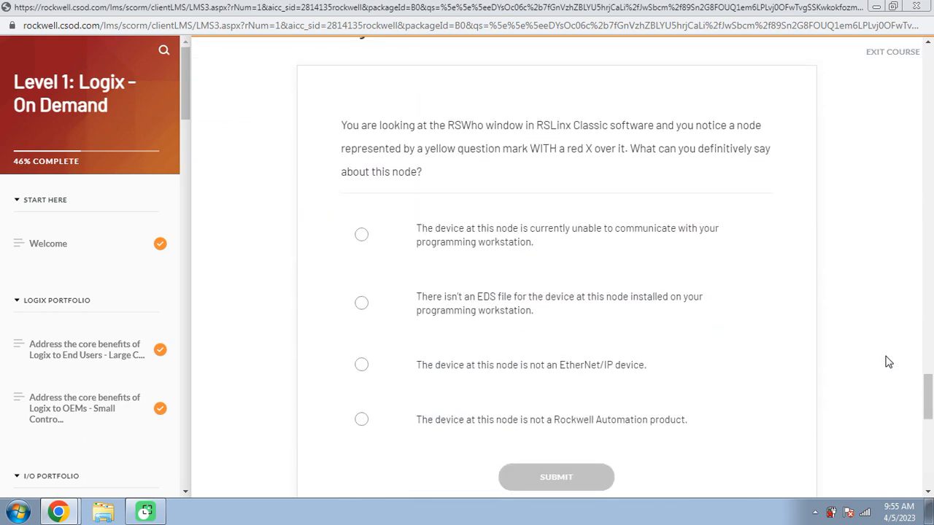
{"action": "scroll", "coordinate": [887, 363], "scroll_direction": "down", "scroll_amount": 1}
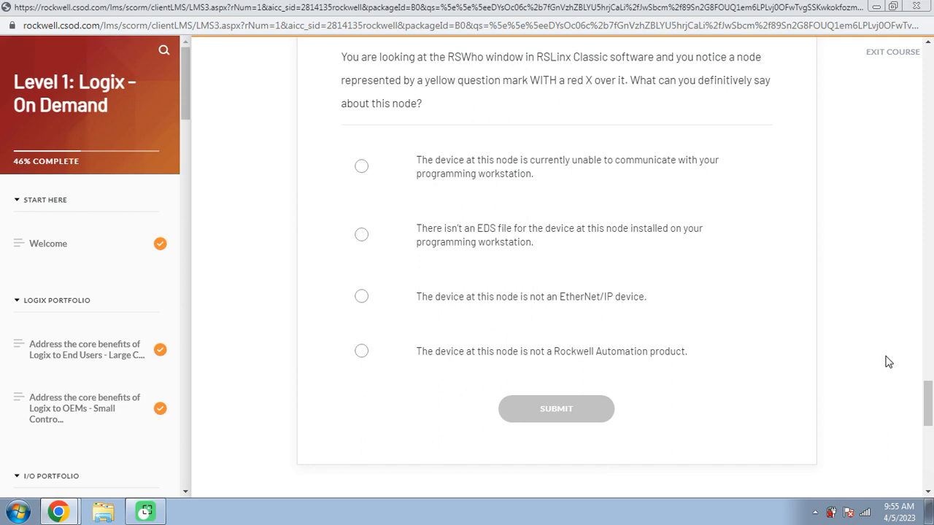
{"action": "scroll", "coordinate": [887, 362], "scroll_direction": "up", "scroll_amount": 1}
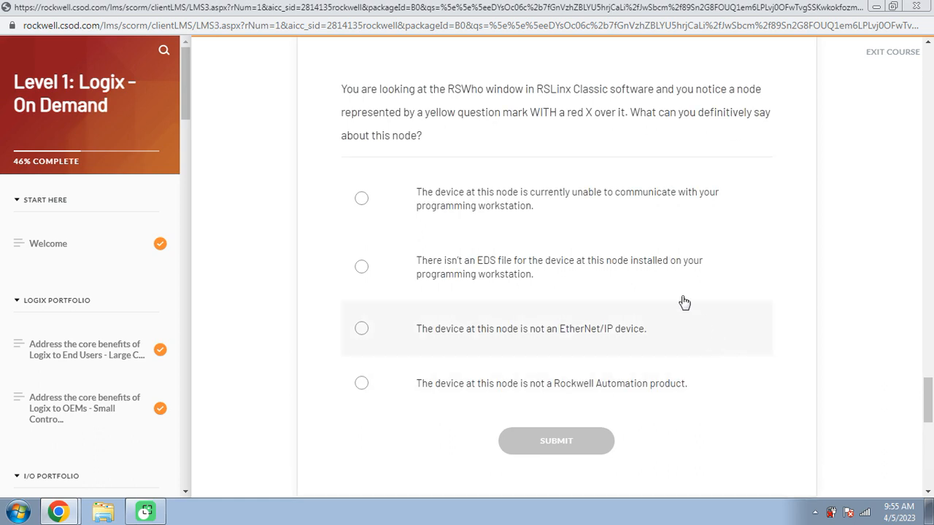
{"action": "left_click", "coordinate": [652, 226]}
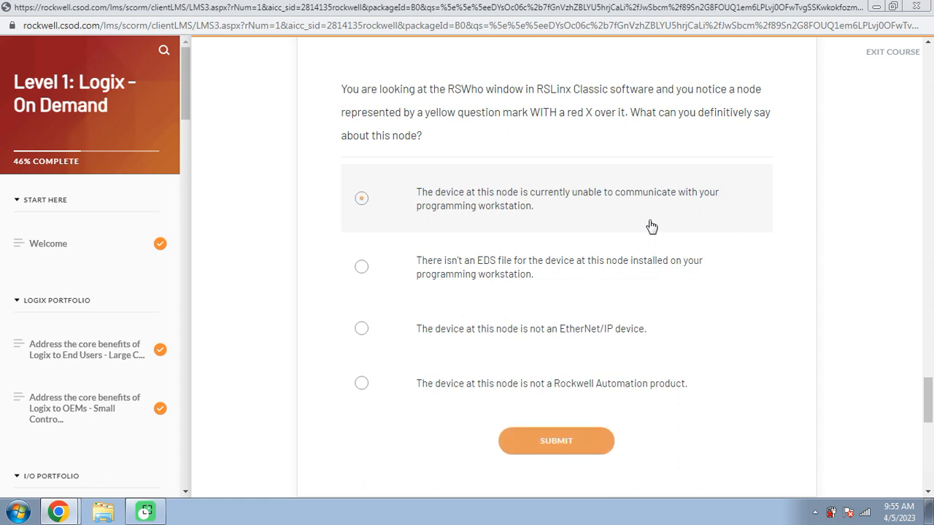
{"action": "left_click", "coordinate": [589, 446]}
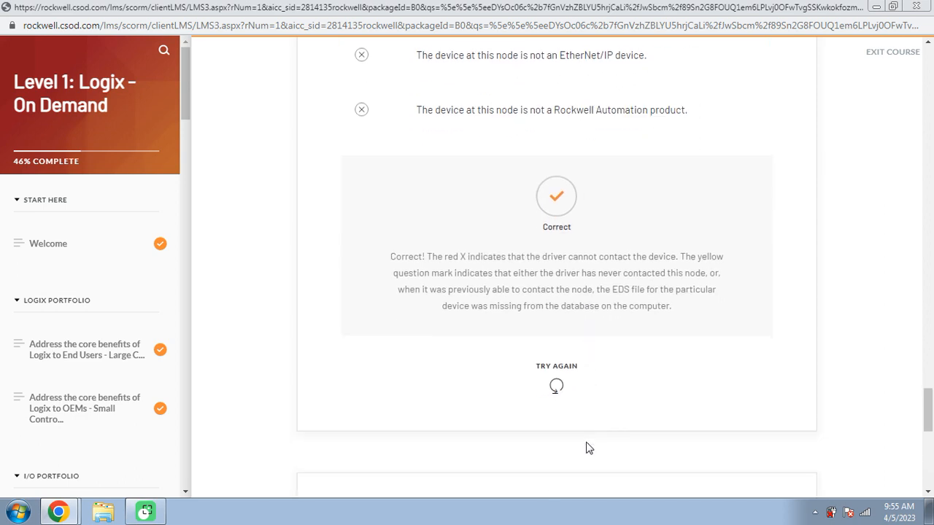
Answer the question on the yellow question mark without a red X: no EDS file for the device is installed on the programming workstation
{"action": "scroll", "coordinate": [589, 448], "scroll_direction": "down", "scroll_amount": 1}
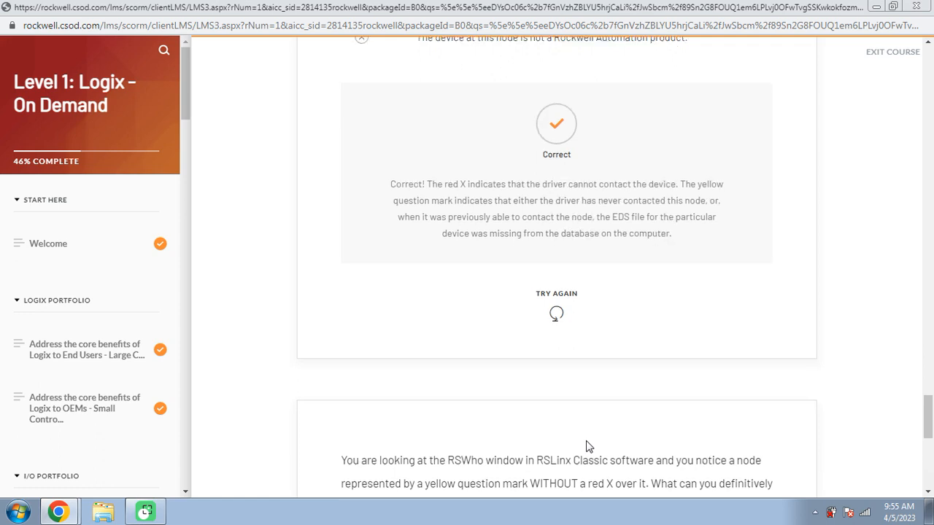
{"action": "scroll", "coordinate": [588, 446], "scroll_direction": "down", "scroll_amount": 4}
{"action": "scroll", "coordinate": [589, 447], "scroll_direction": "down", "scroll_amount": 2}
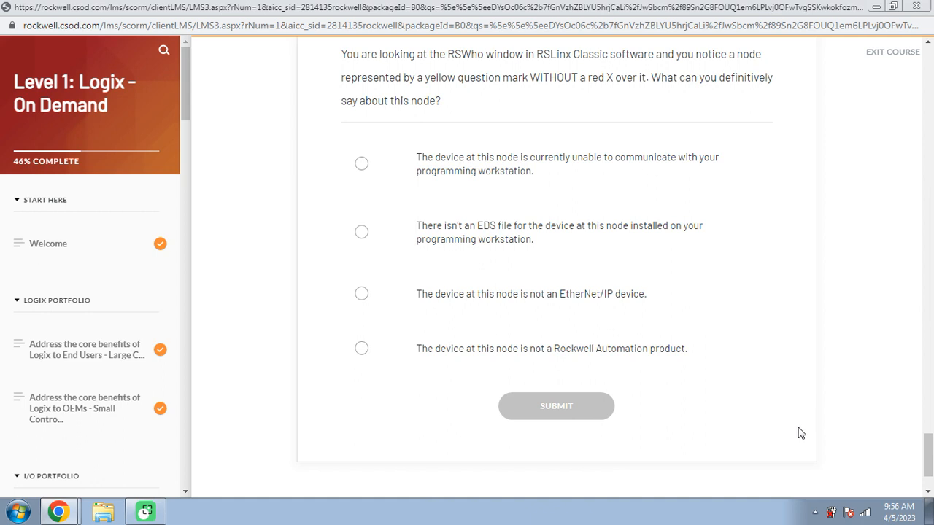
{"action": "scroll", "coordinate": [803, 468], "scroll_direction": "up", "scroll_amount": 1}
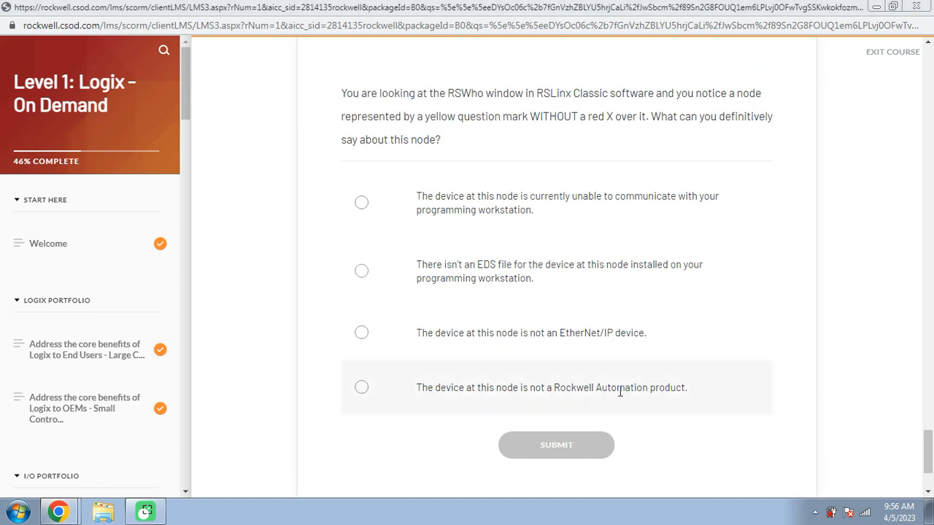
{"action": "left_click", "coordinate": [562, 290]}
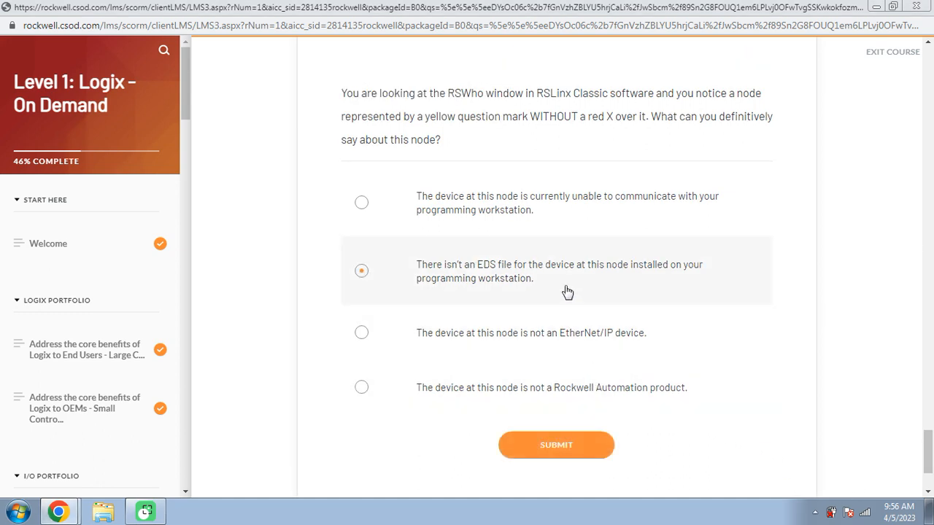
{"action": "left_click", "coordinate": [594, 444]}
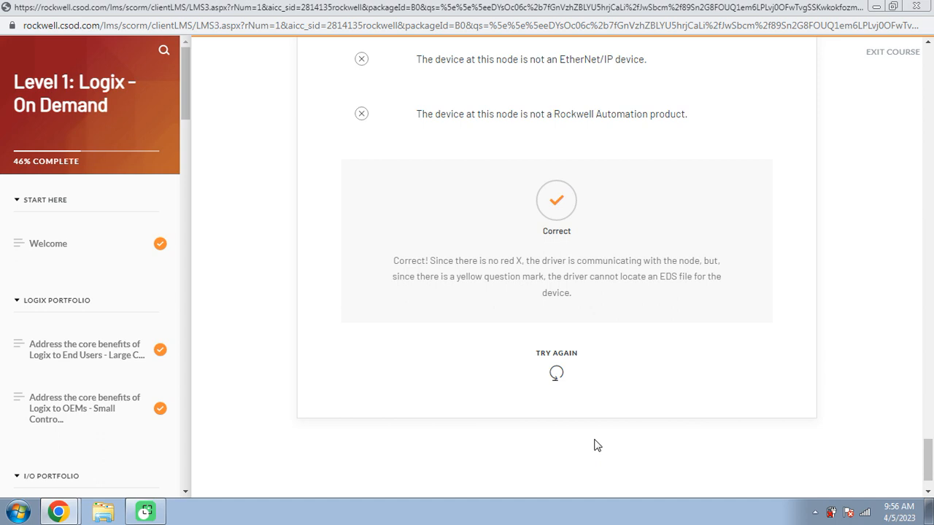
{"action": "scroll", "coordinate": [597, 445], "scroll_direction": "down", "scroll_amount": 1}
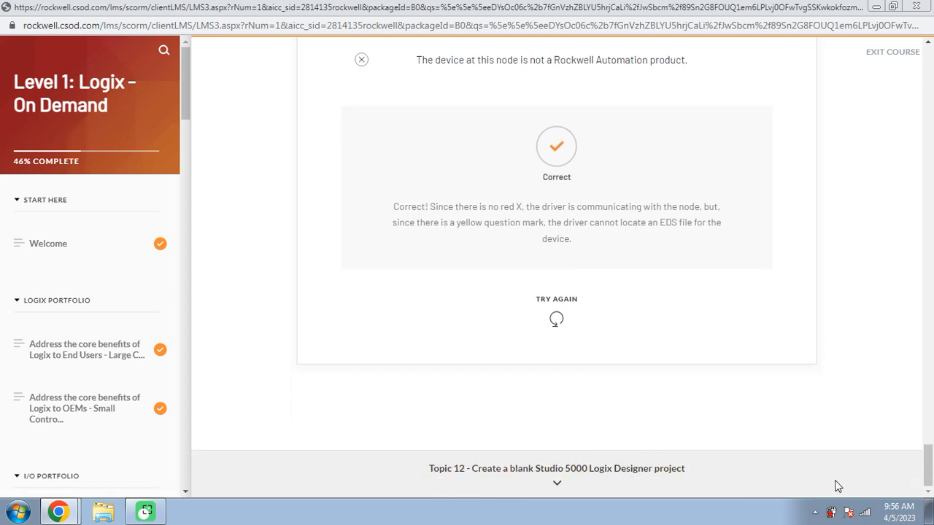